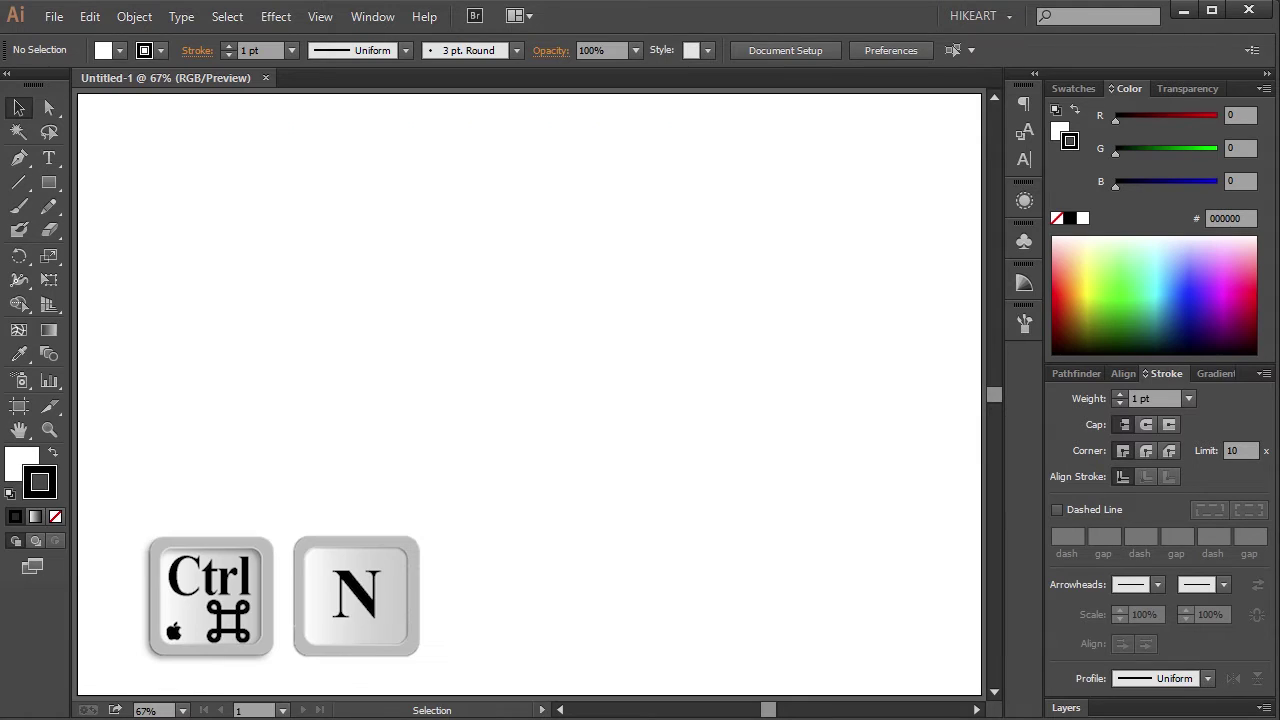
Step: Set the stroke to None and the fill colour to red
{"action": "left_click", "coordinate": [56, 517]}
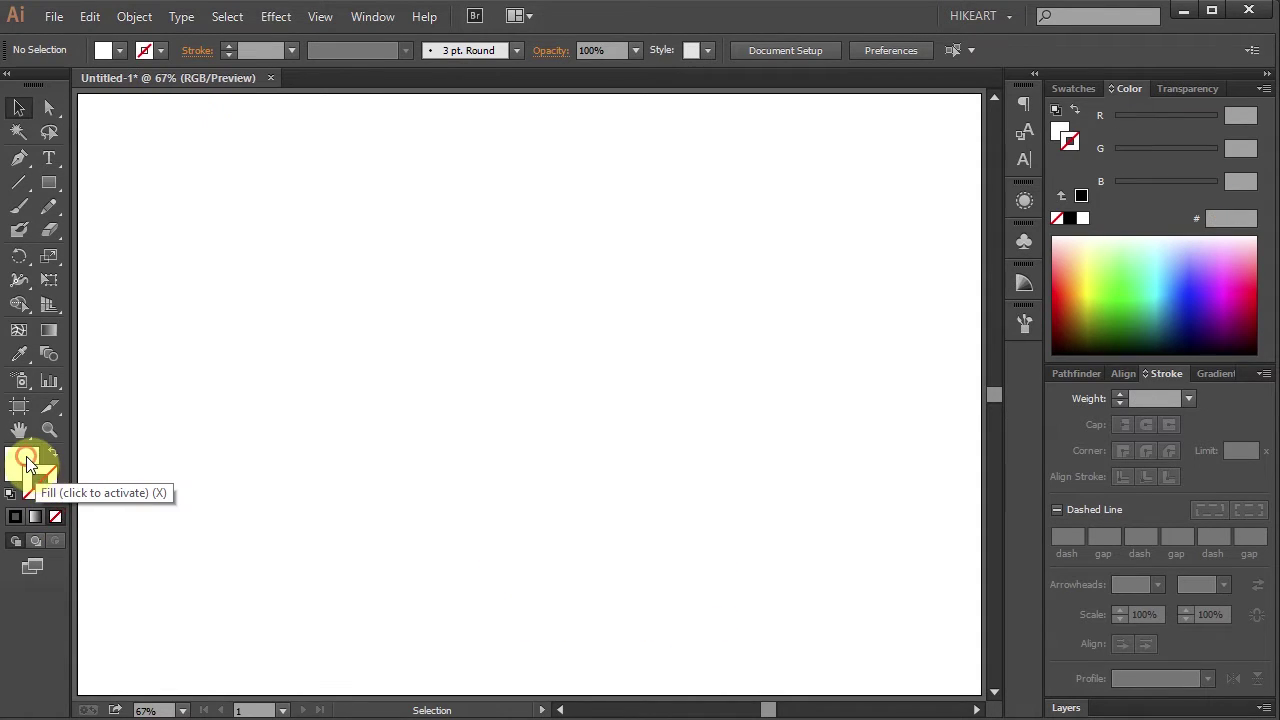
{"action": "left_click", "coordinate": [28, 457]}
{"action": "left_click", "coordinate": [1073, 88]}
{"action": "left_click", "coordinate": [1136, 113]}
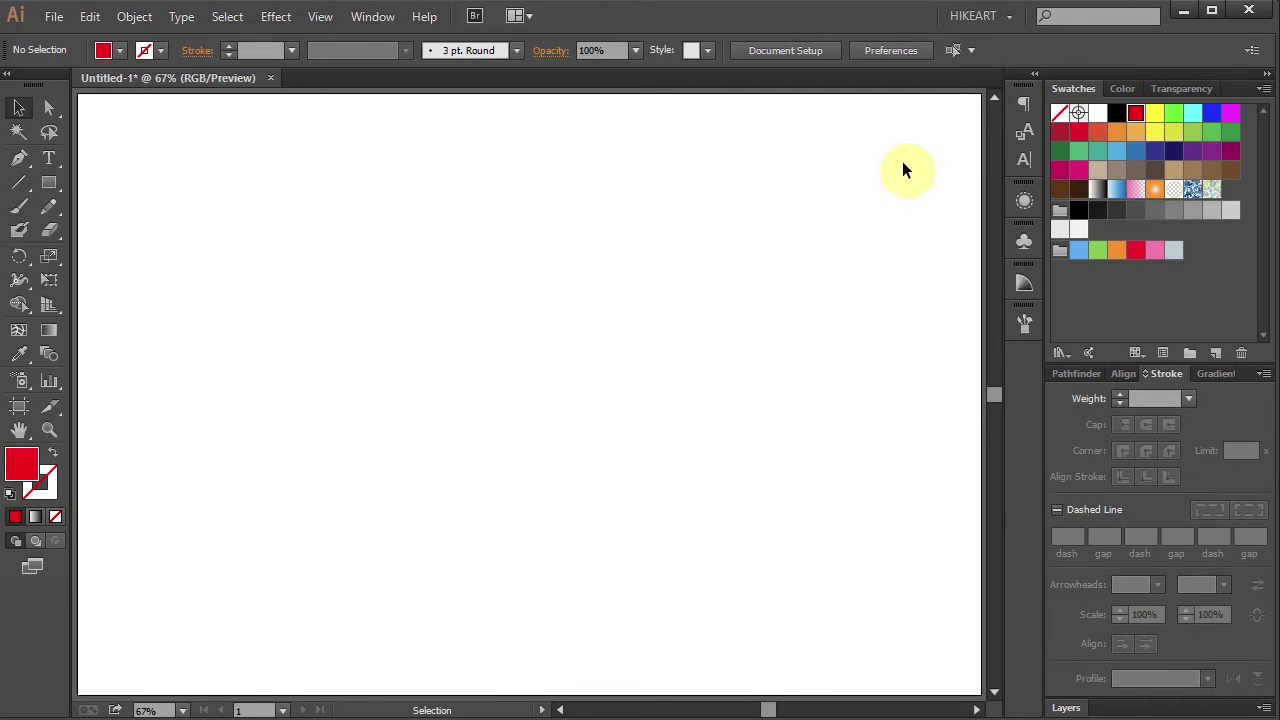
Step: Draw the left half of a heart with the Pen tool and reflect a copy around its bottom point
{"action": "left_click_drag", "start_coordinate": [19, 158], "coordinate": [95, 158]}
{"action": "left_click_drag", "start_coordinate": [291, 330], "coordinate": [293, 251]}
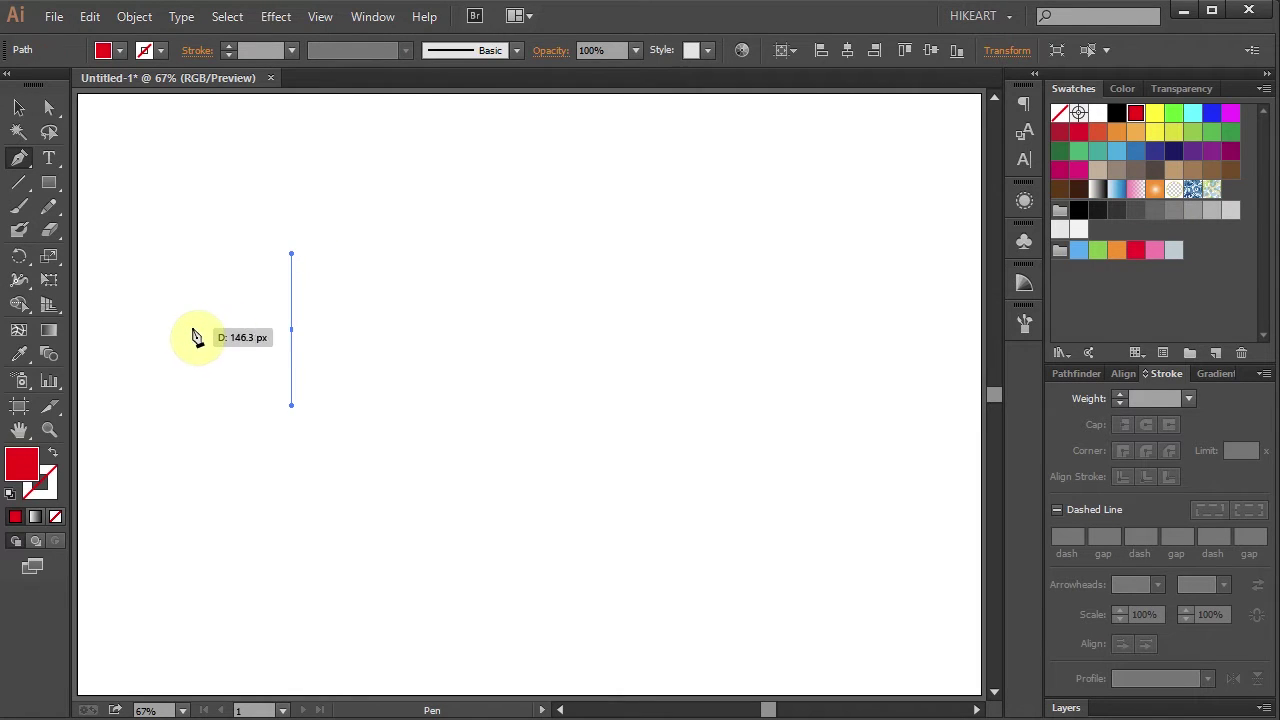
{"action": "left_click_drag", "start_coordinate": [183, 329], "coordinate": [183, 398]}
{"action": "left_click", "coordinate": [291, 479]}
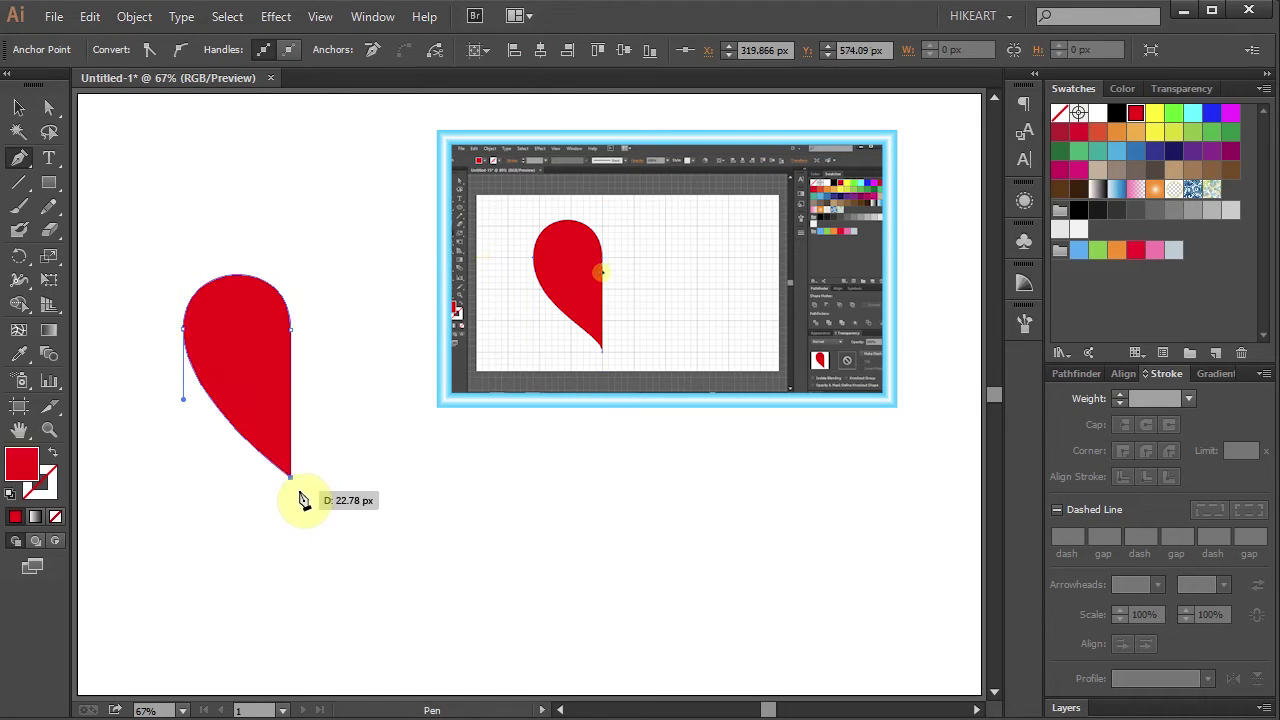
{"action": "key", "text": "o"}
{"action": "left_click", "coordinate": [291, 478], "text": "alt"}
{"action": "left_click", "coordinate": [966, 429]}
Step: Unite the two halves into one heart with Pathfinder and select it
{"action": "left_click", "coordinate": [1076, 373]}
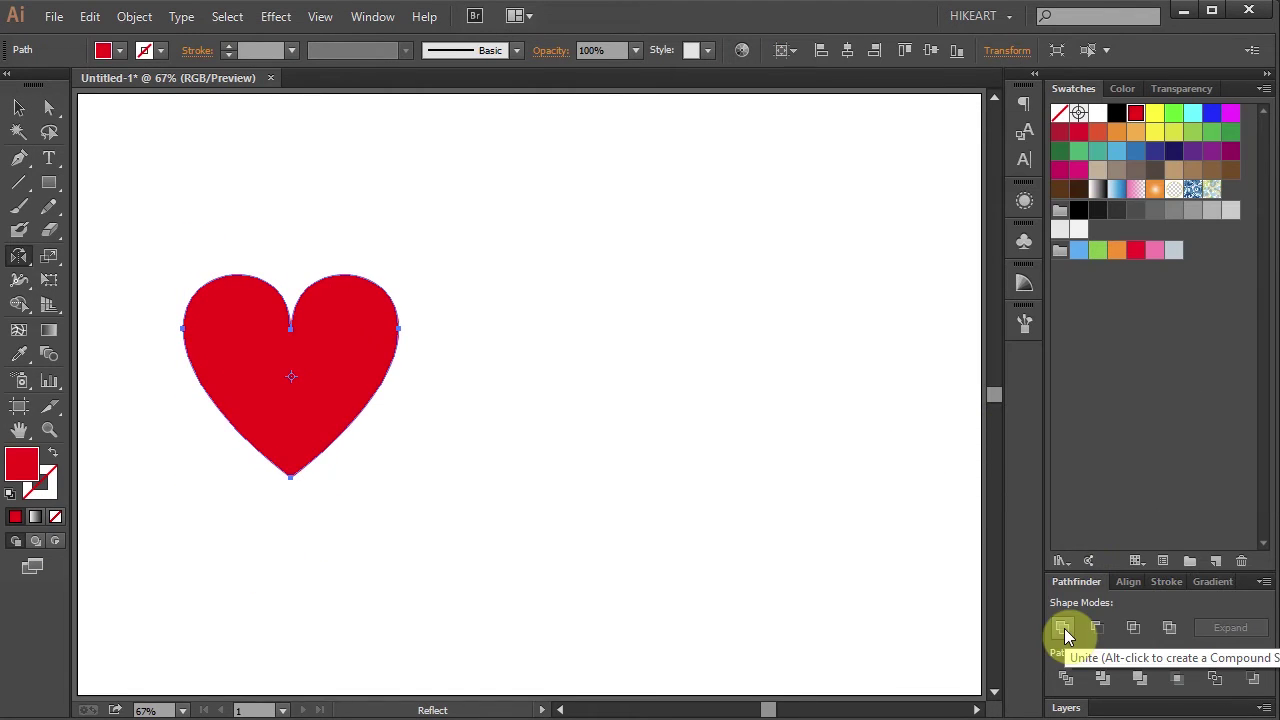
{"action": "left_click", "coordinate": [1062, 627]}
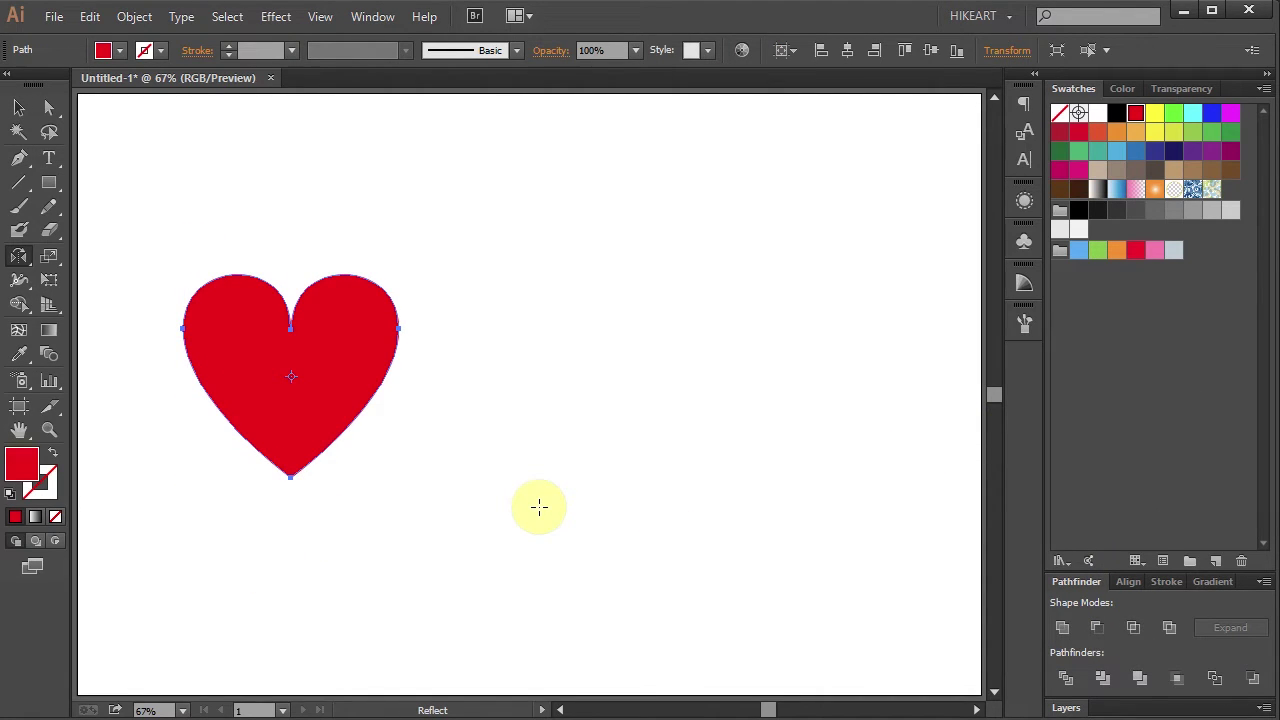
{"action": "key", "text": "v"}
{"action": "left_click", "coordinate": [333, 415]}
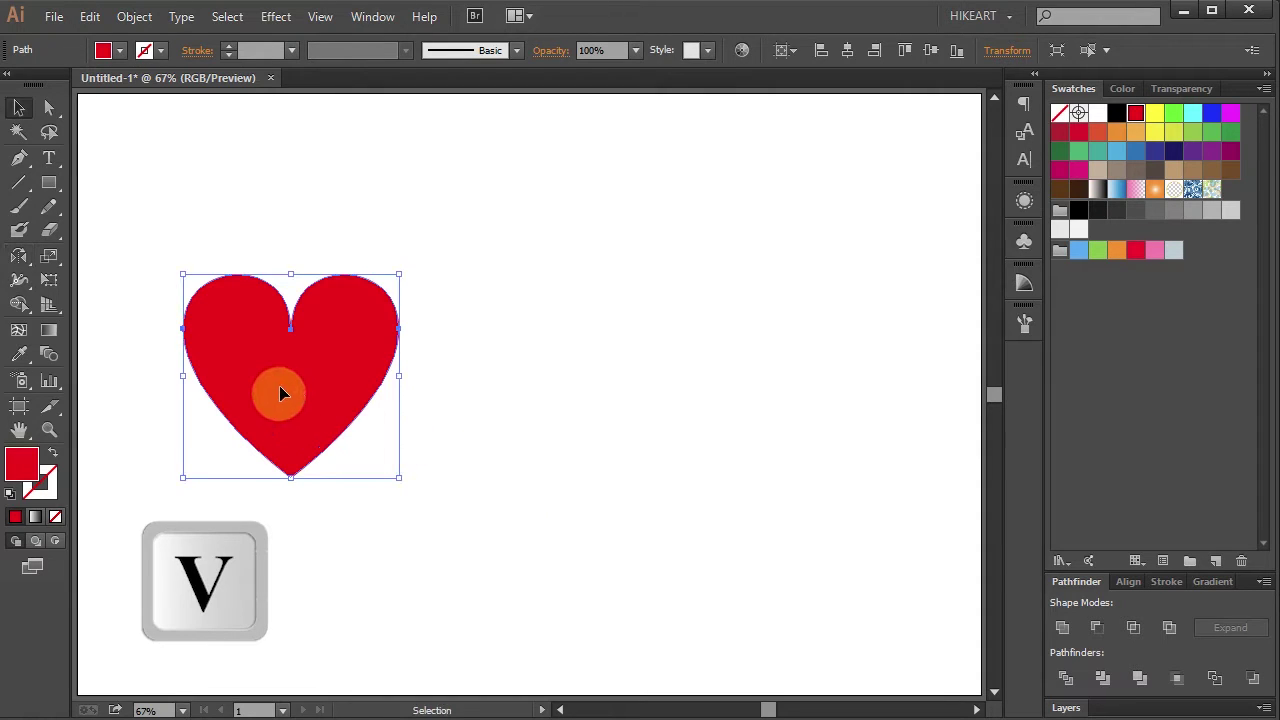
Step: Copy the heart straight to the right twice, making three hearts in a row
{"action": "left_click_drag", "start_coordinate": [280, 390], "coordinate": [513, 400]}
{"action": "key", "text": "shift"}
{"action": "key", "text": "alt"}
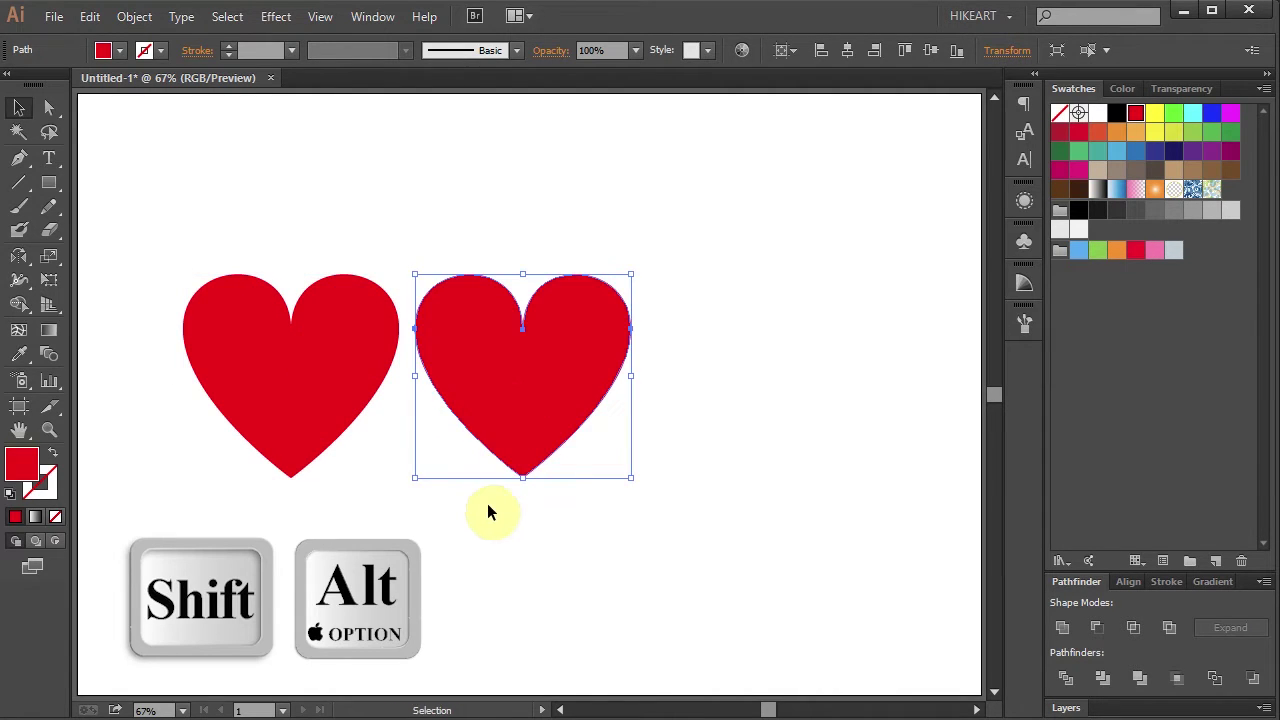
{"action": "key", "text": "a"}
{"action": "key", "text": "ctrl+d"}
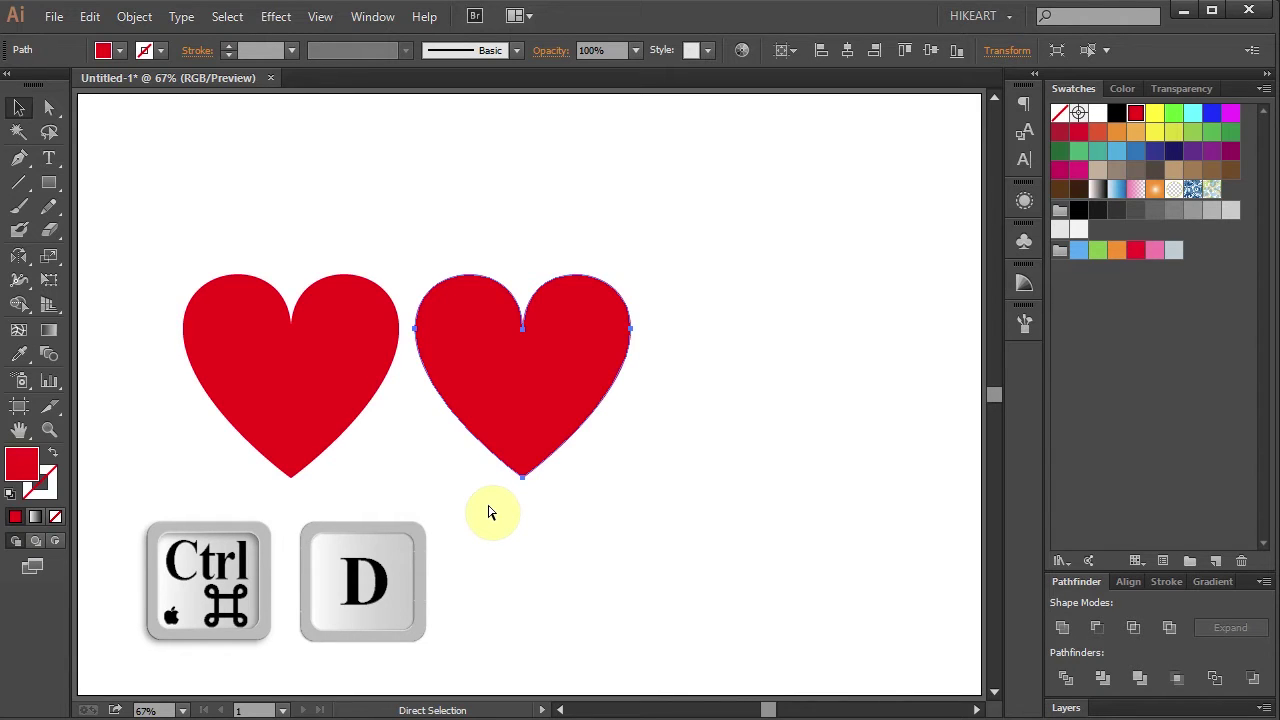
{"action": "key", "text": "v"}
{"action": "key", "text": "ctrl+d"}
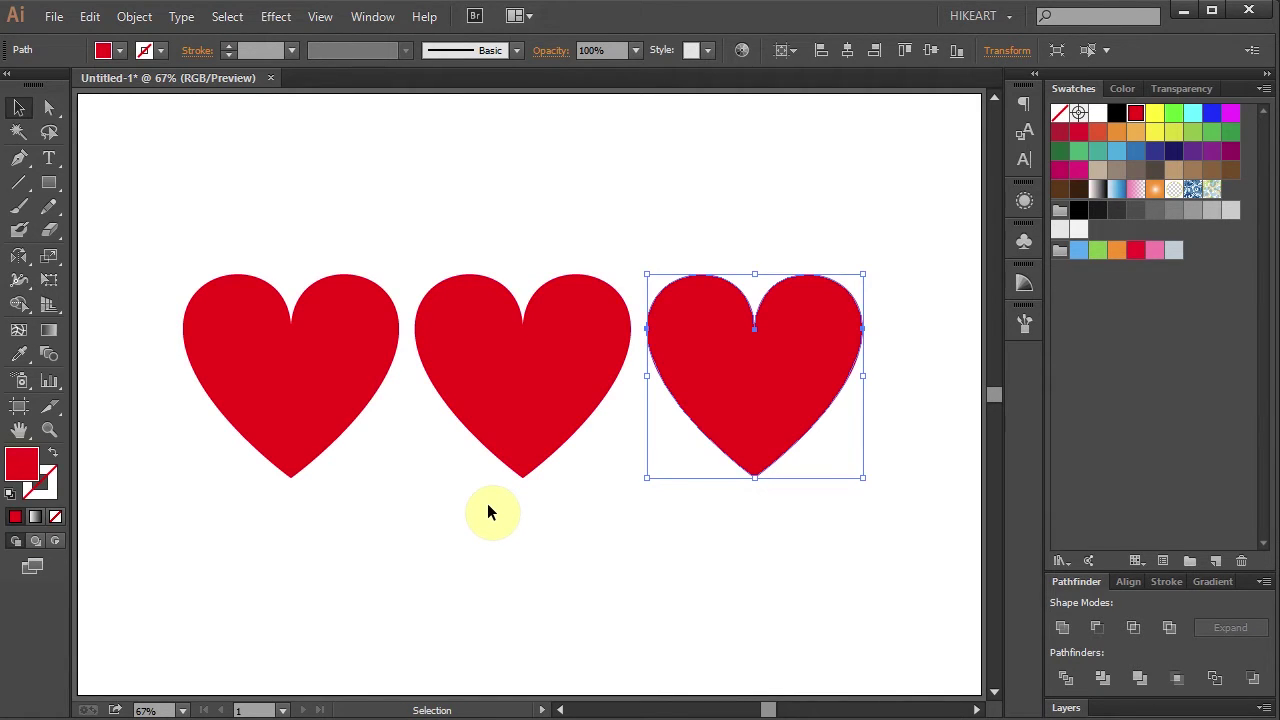
Step: Turn the right heart onto its side and tilt the middle heart by 45°
{"action": "left_click", "coordinate": [757, 366]}
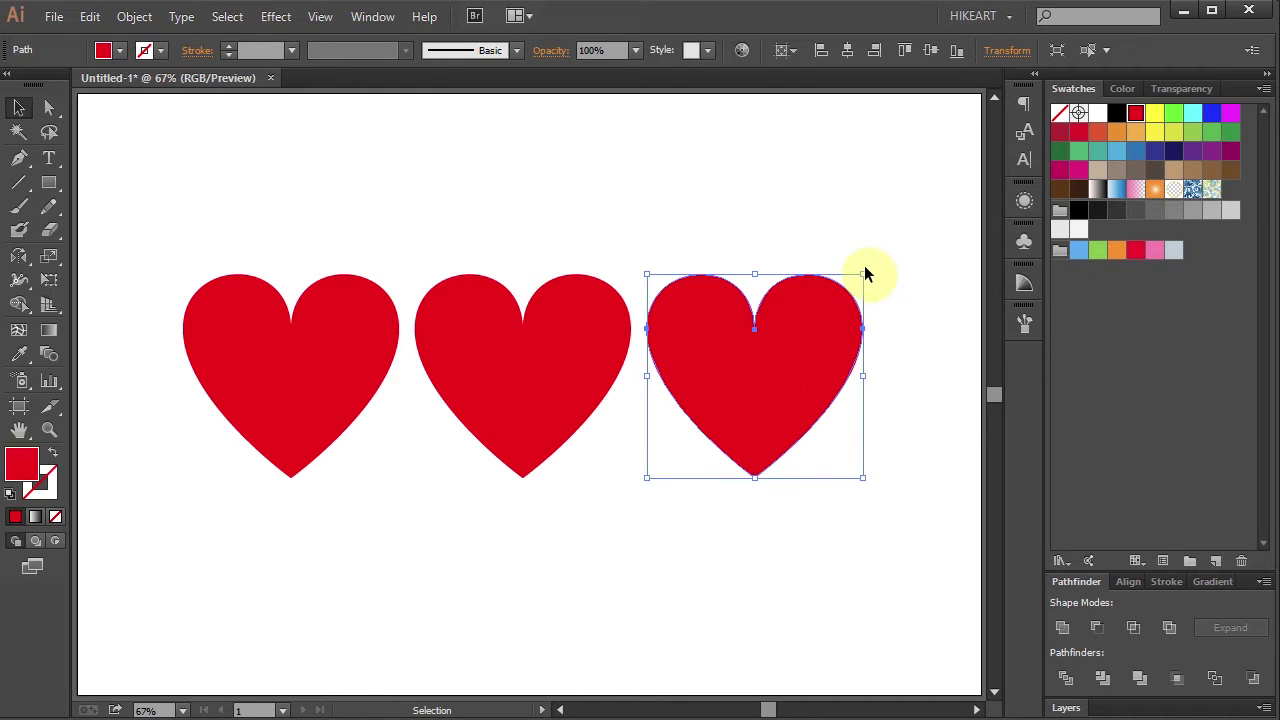
{"action": "key", "text": "shift"}
{"action": "mouse_move", "coordinate": [866, 272]}
{"action": "left_mouse_down"}
{"action": "mouse_move", "coordinate": [903, 380]}
{"action": "mouse_move", "coordinate": [880, 466]}
{"action": "mouse_move", "coordinate": [749, 537]}
{"action": "mouse_move", "coordinate": [745, 555]}
{"action": "left_mouse_up"}
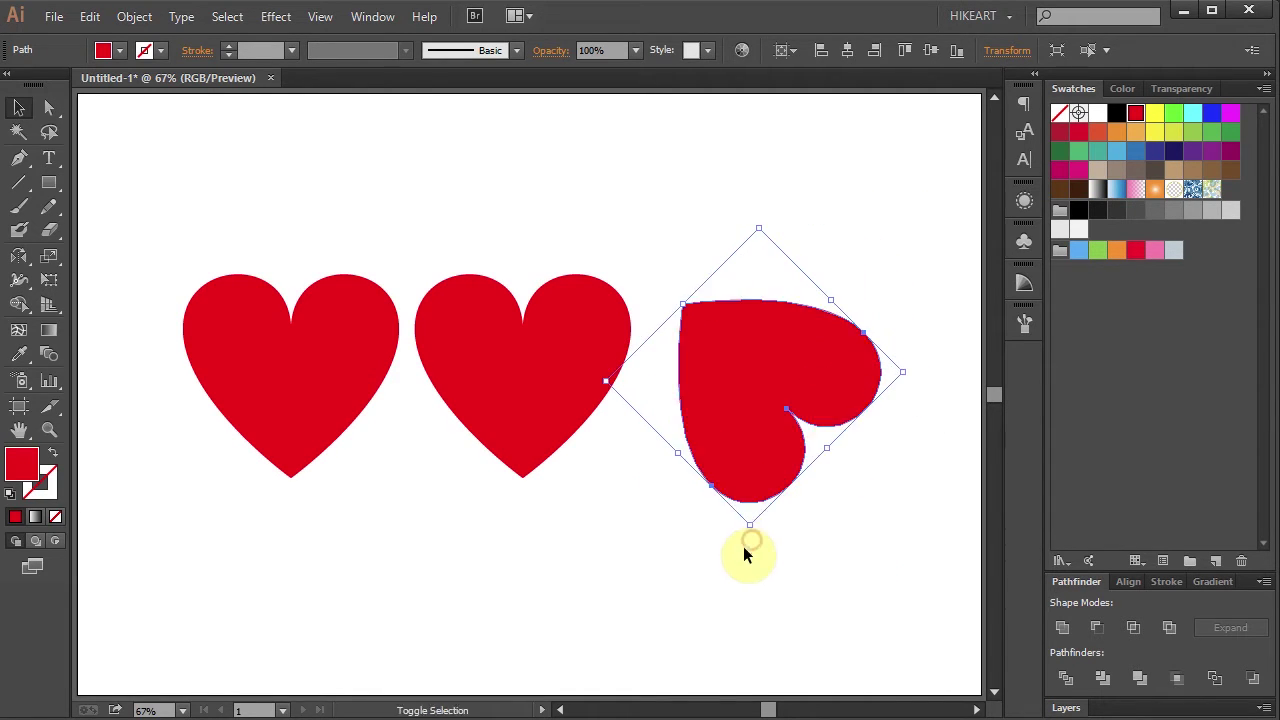
{"action": "left_click", "coordinate": [523, 365]}
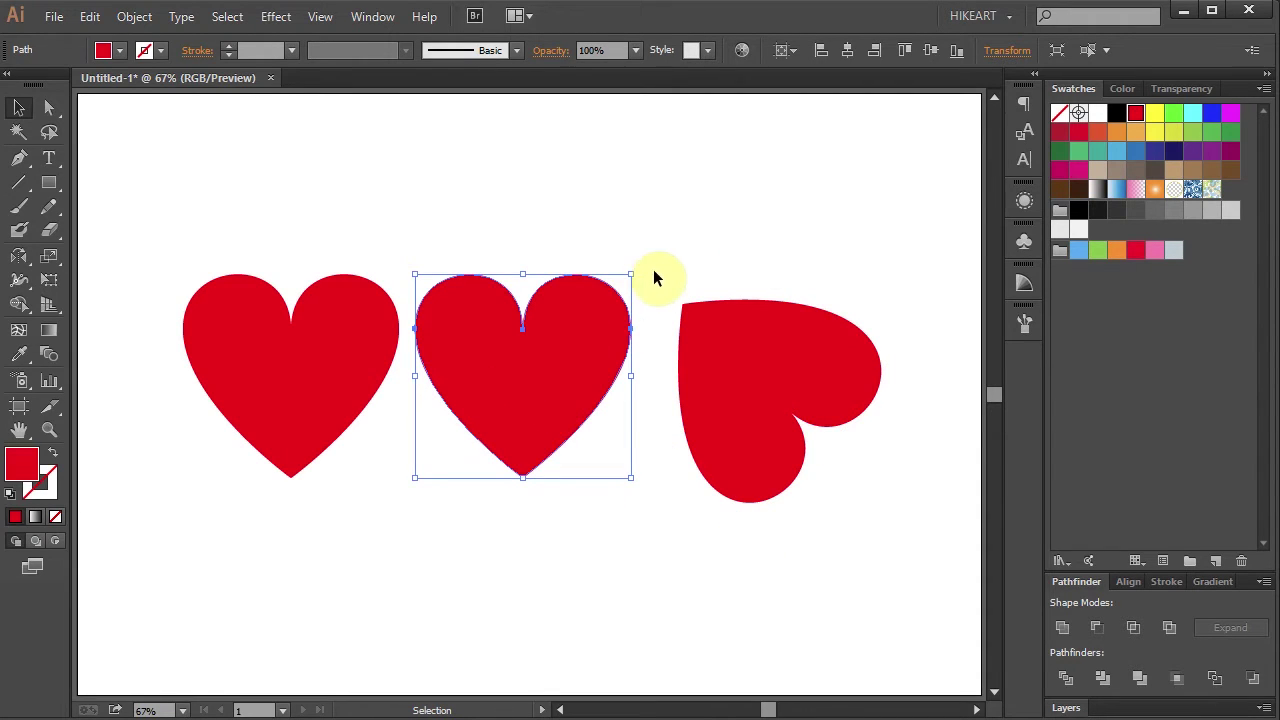
{"action": "key", "text": "shift"}
{"action": "left_click_drag", "start_coordinate": [634, 263], "coordinate": [475, 230]}
{"action": "left_click", "coordinate": [400, 240]}
Step: Select all three hearts and shrink them proportionally together
{"action": "key", "text": "ctrl+a"}
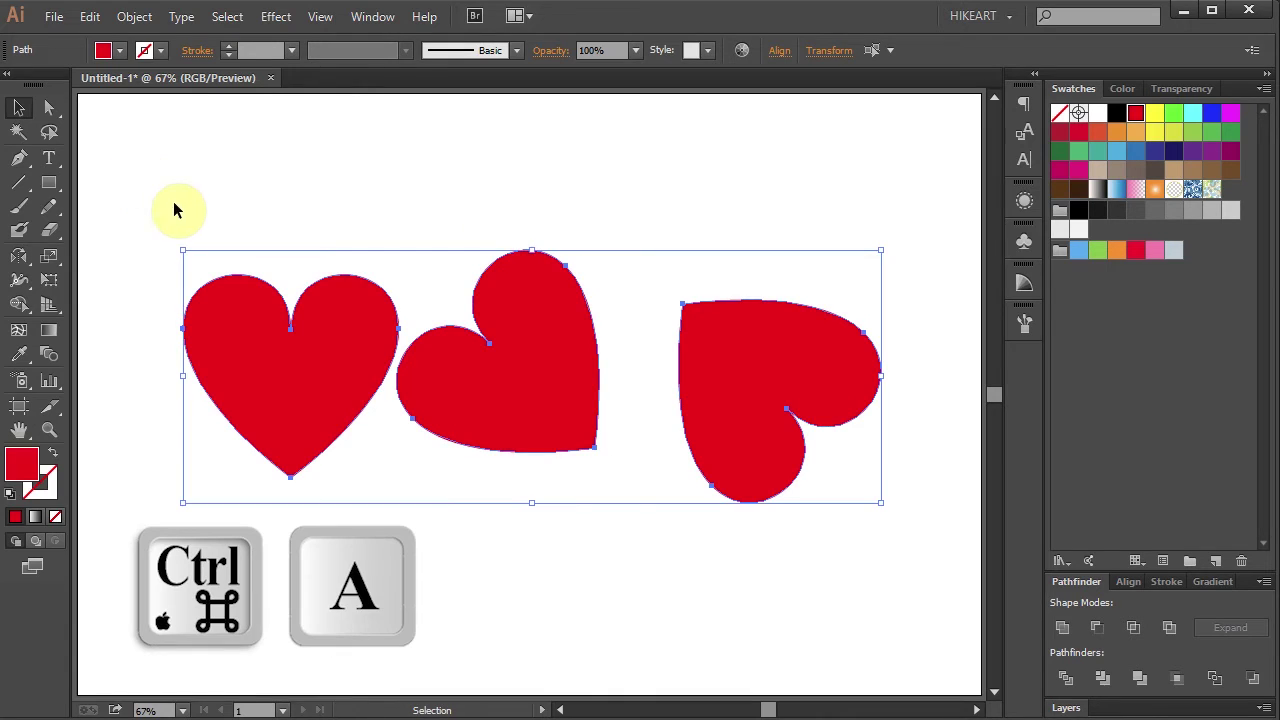
{"action": "left_click_drag", "start_coordinate": [881, 502], "coordinate": [434, 335]}
{"action": "key", "text": "shift"}
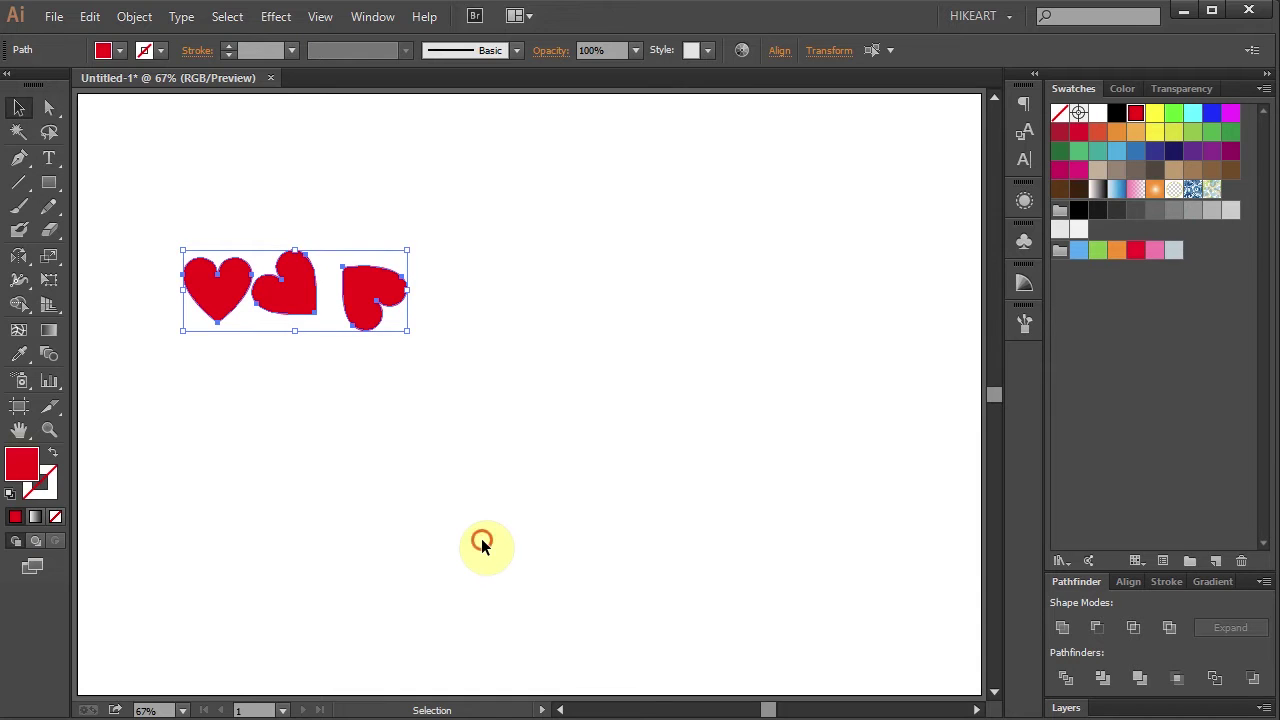
{"action": "left_click", "coordinate": [481, 541]}
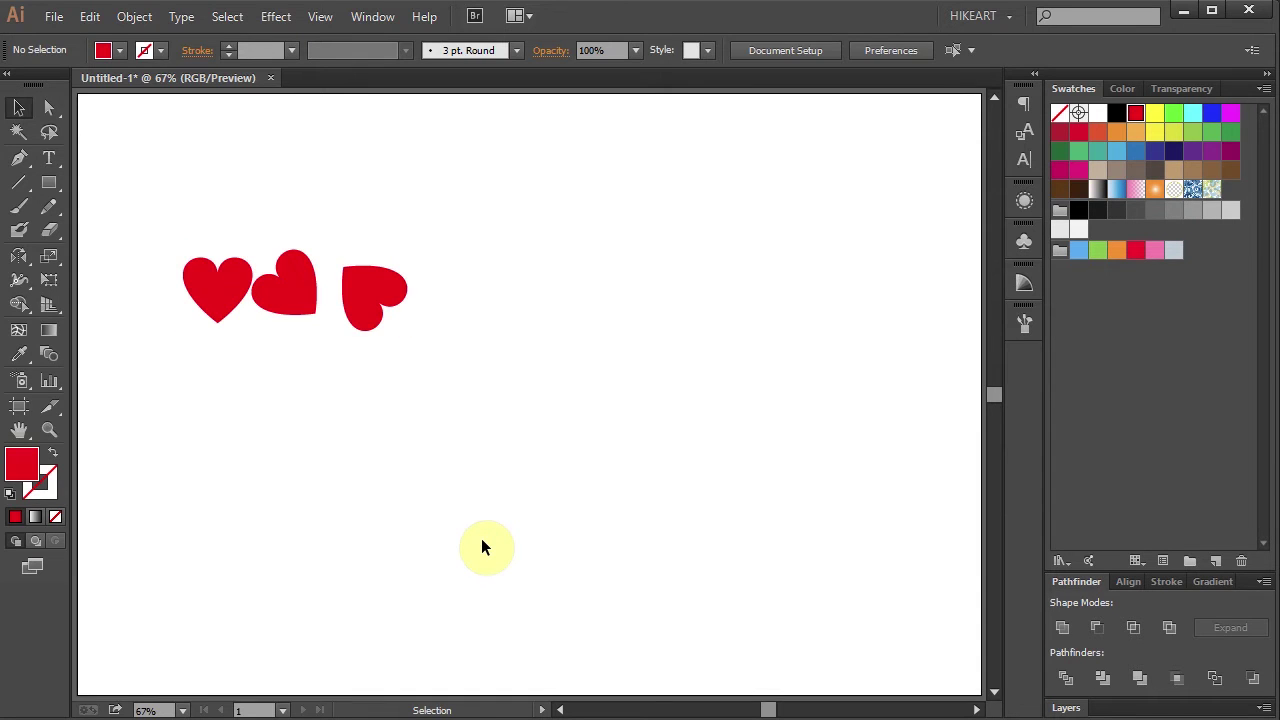
Step: Add the upright heart to the Brushes panel as a Pattern Brush, then delete it from the artboard
{"action": "left_click", "coordinate": [1026, 321]}
{"action": "left_click", "coordinate": [370, 18]}
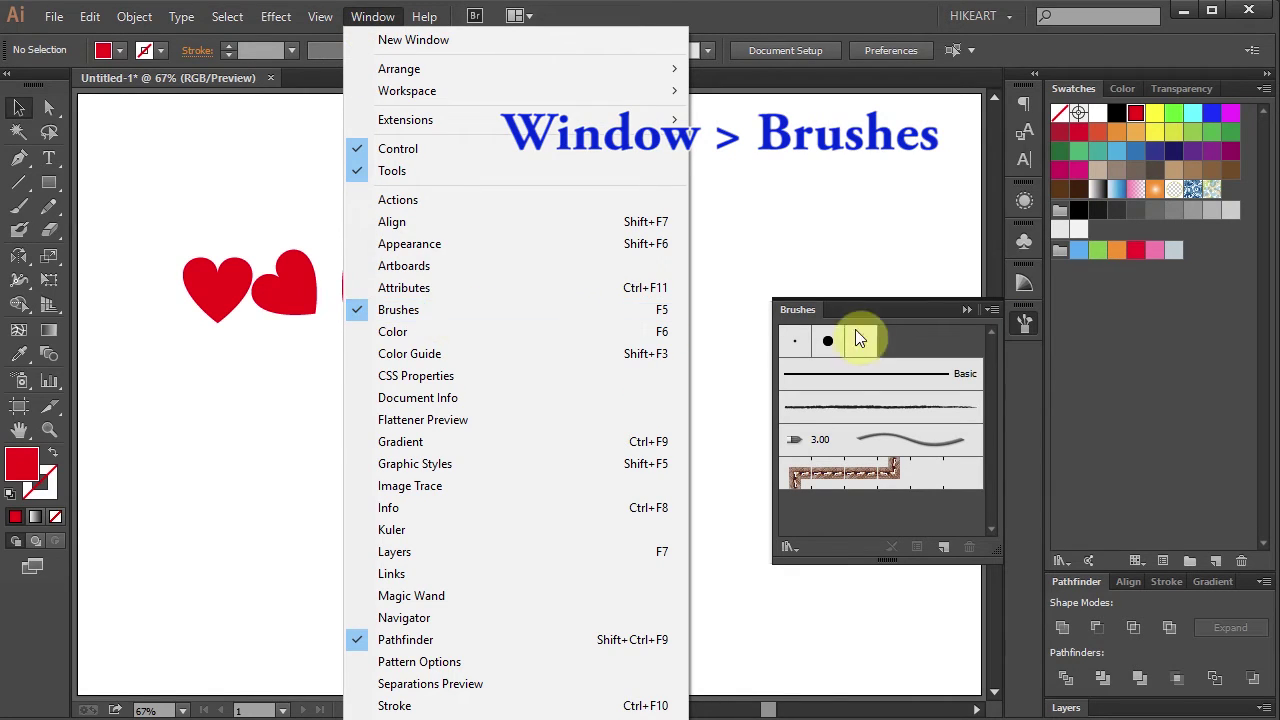
{"action": "left_click", "coordinate": [904, 314]}
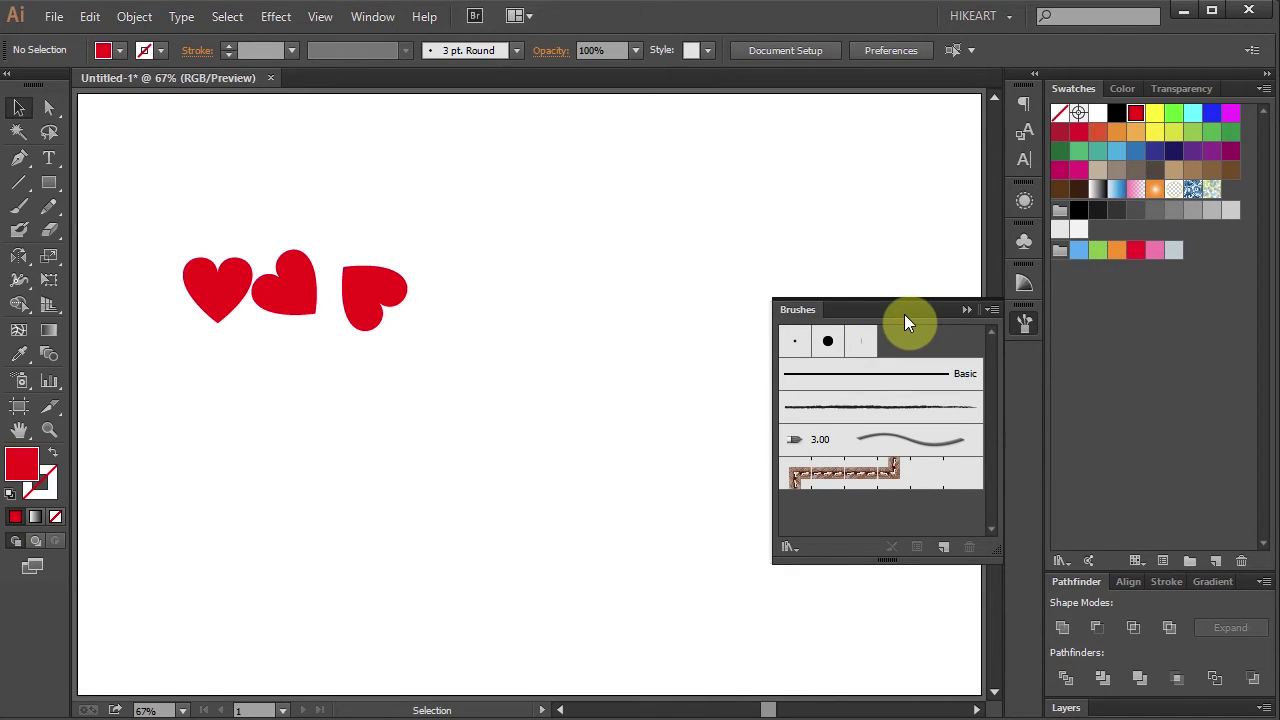
{"action": "left_click", "coordinate": [214, 283]}
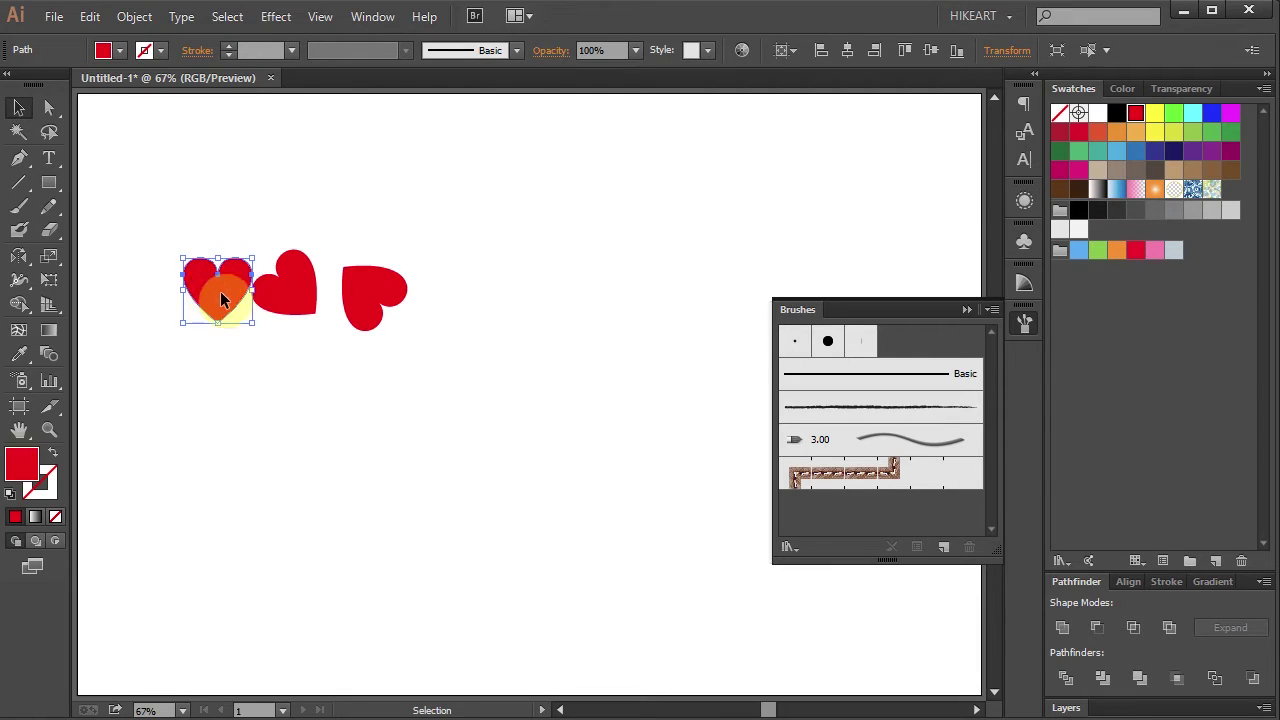
{"action": "mouse_move", "coordinate": [221, 300]}
{"action": "left_mouse_down"}
{"action": "mouse_move", "coordinate": [617, 406]}
{"action": "mouse_move", "coordinate": [797, 489]}
{"action": "mouse_move", "coordinate": [849, 451]}
{"action": "mouse_move", "coordinate": [909, 336]}
{"action": "left_mouse_up"}
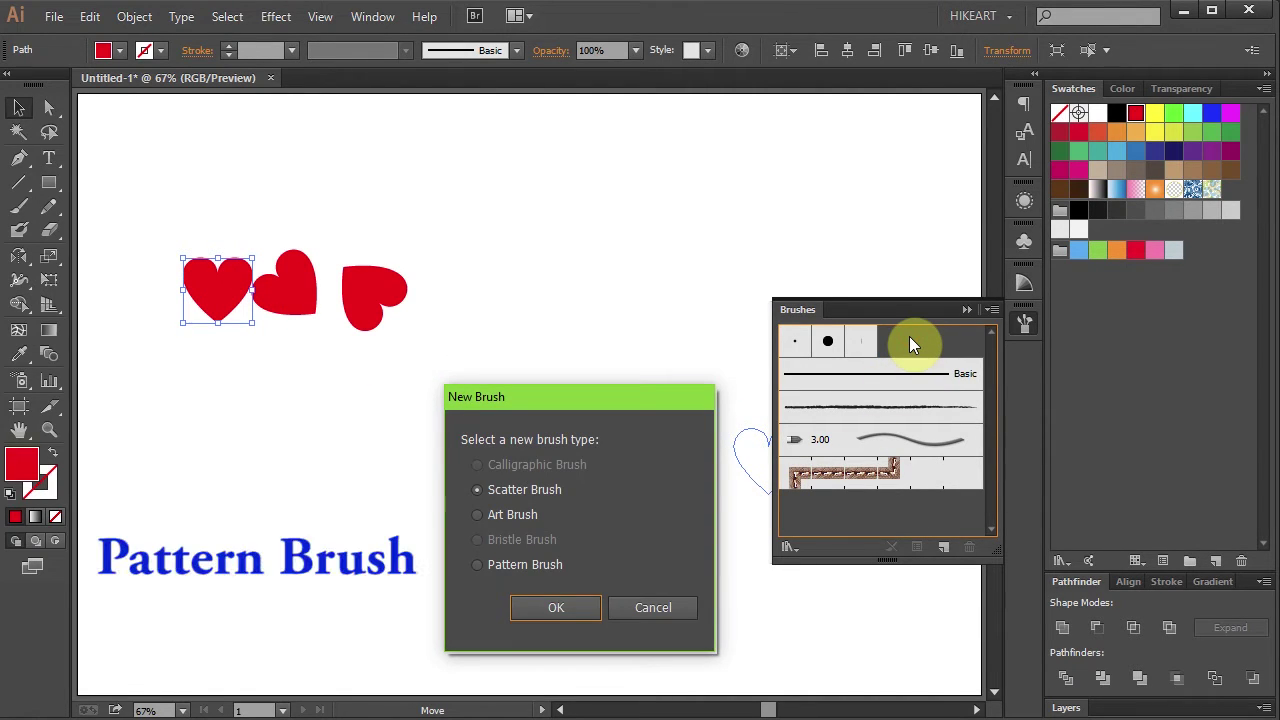
{"action": "left_click", "coordinate": [477, 564]}
{"action": "left_click", "coordinate": [572, 612]}
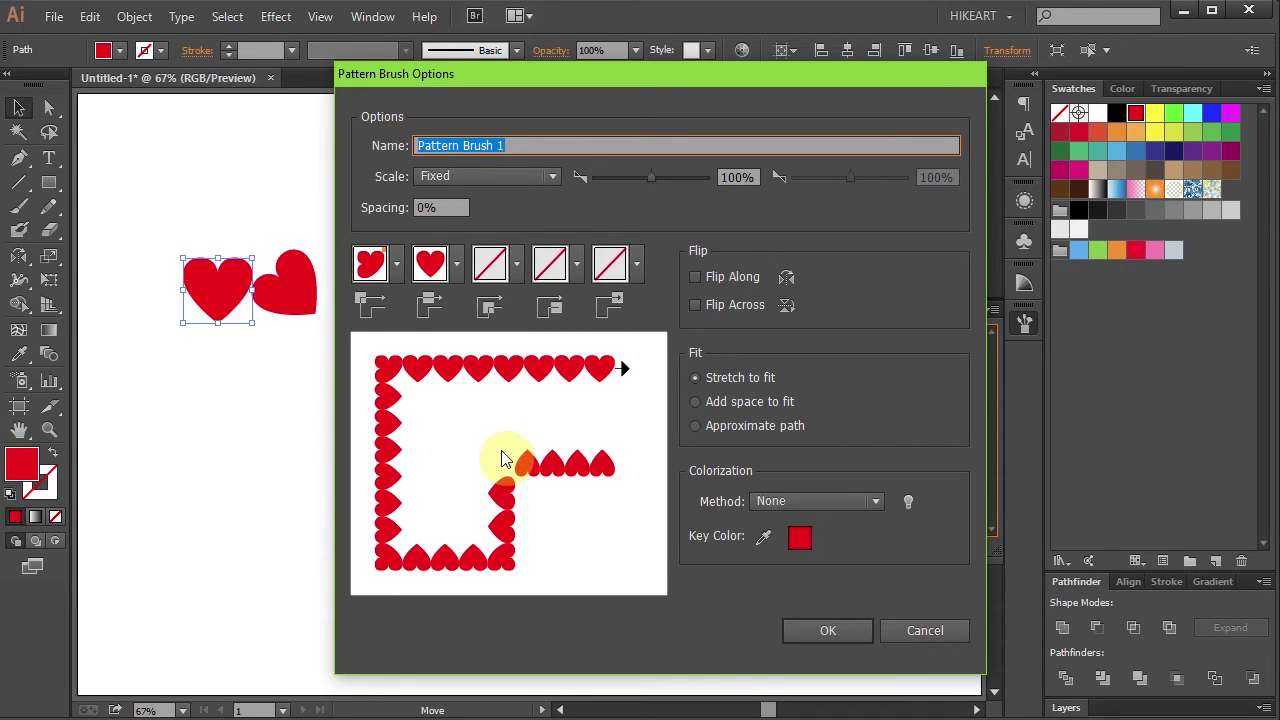
{"action": "left_click", "coordinate": [850, 628]}
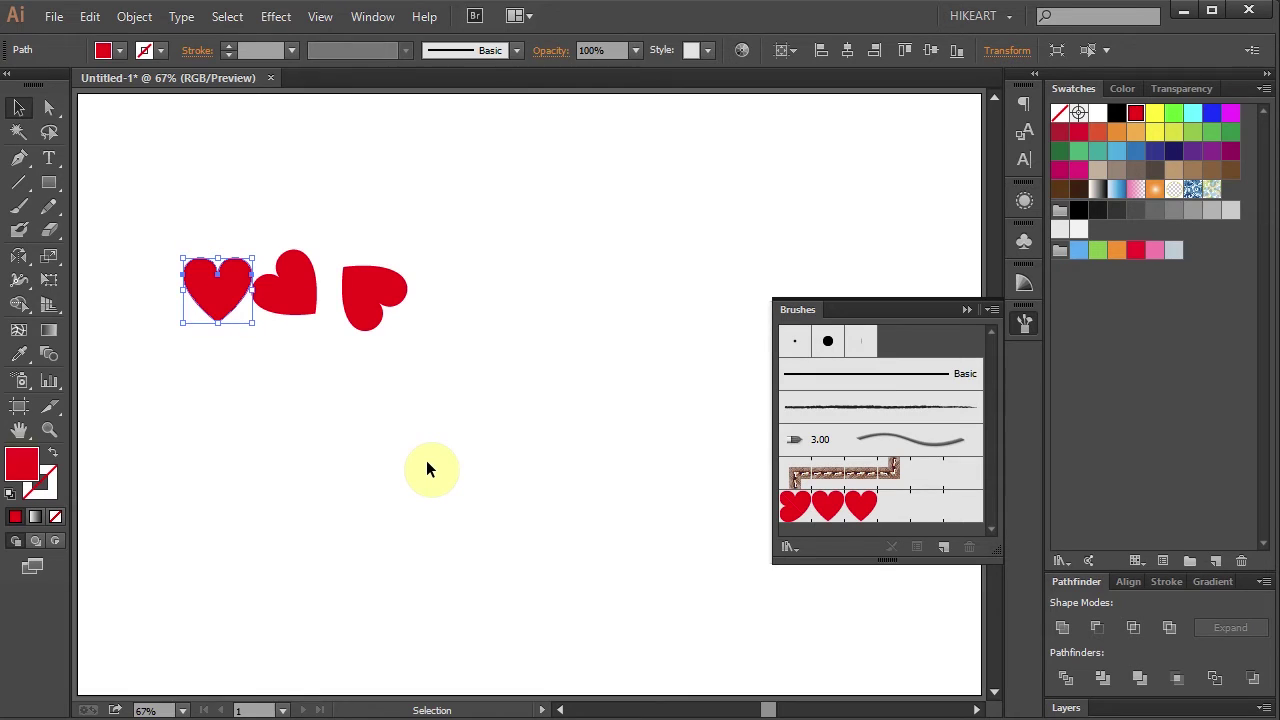
{"action": "key", "text": "Delete"}
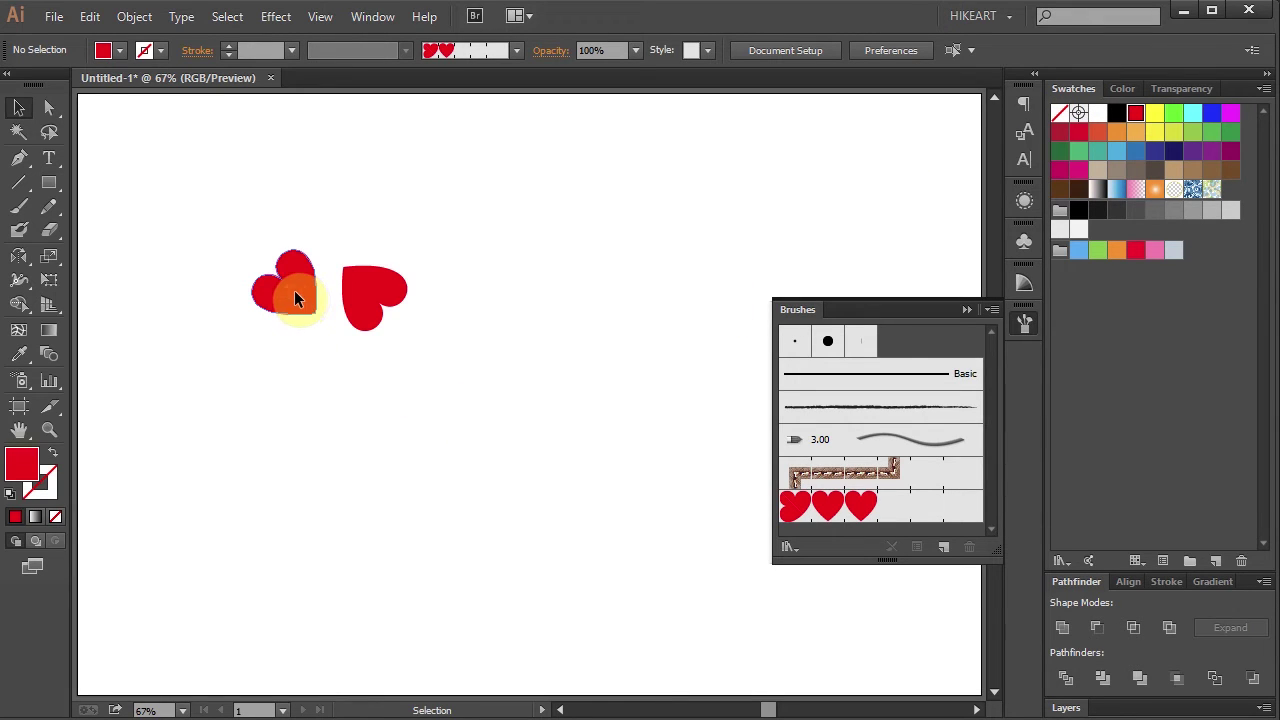
Step: Drag the tilted and sideways hearts into Swatches, deleting each from the artboard afterwards
{"action": "left_click_drag", "start_coordinate": [295, 292], "coordinate": [1120, 304]}
{"action": "left_click", "coordinate": [372, 302]}
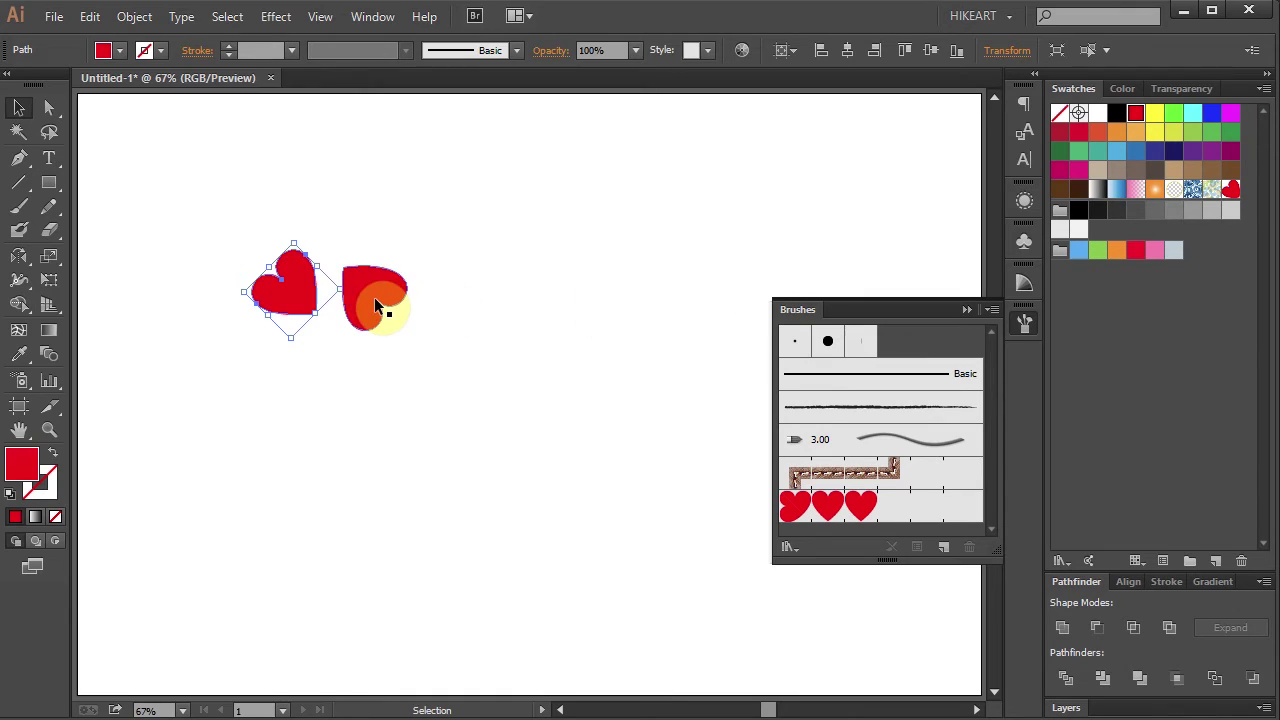
{"action": "key", "text": "Delete"}
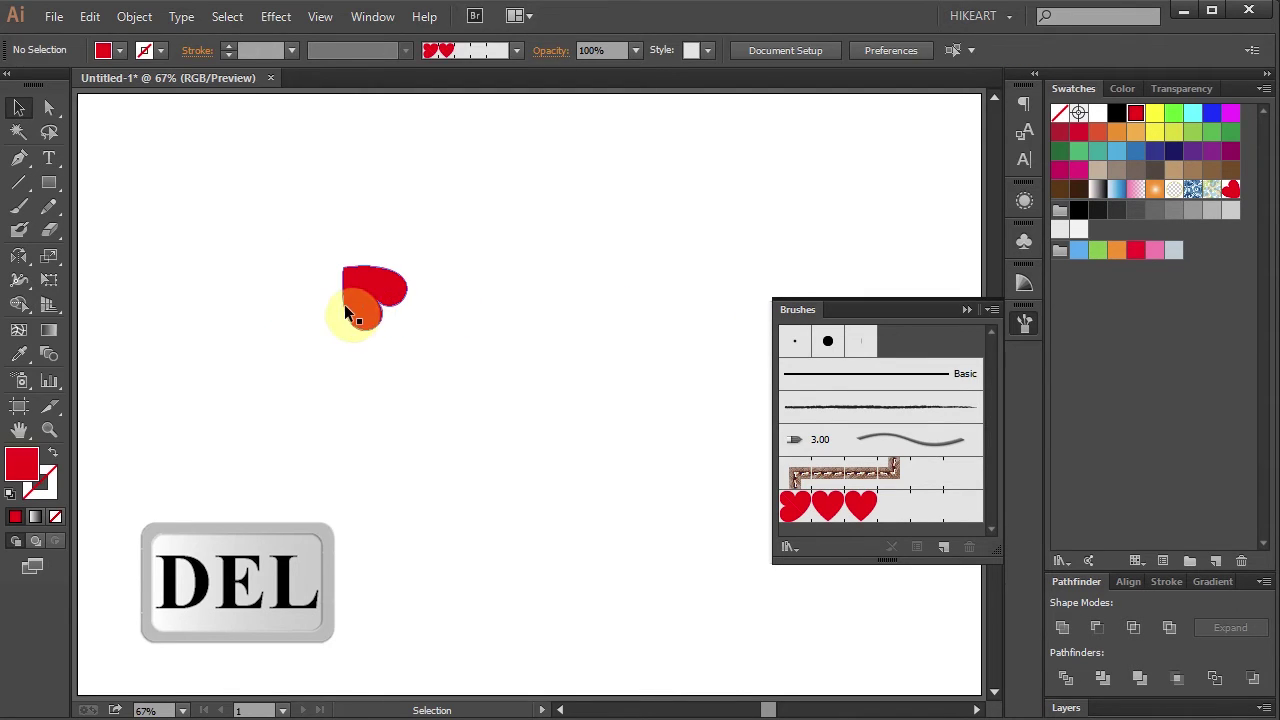
{"action": "left_click_drag", "start_coordinate": [358, 287], "coordinate": [1118, 318]}
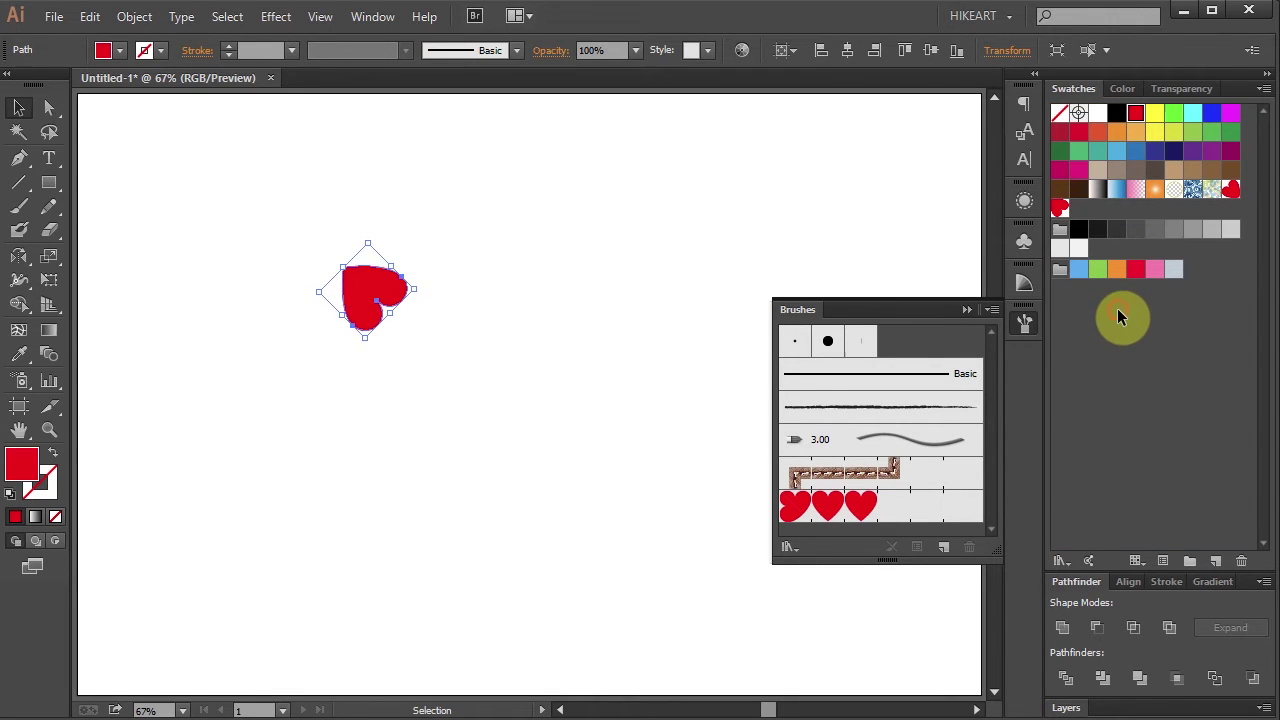
{"action": "key", "text": "Delete"}
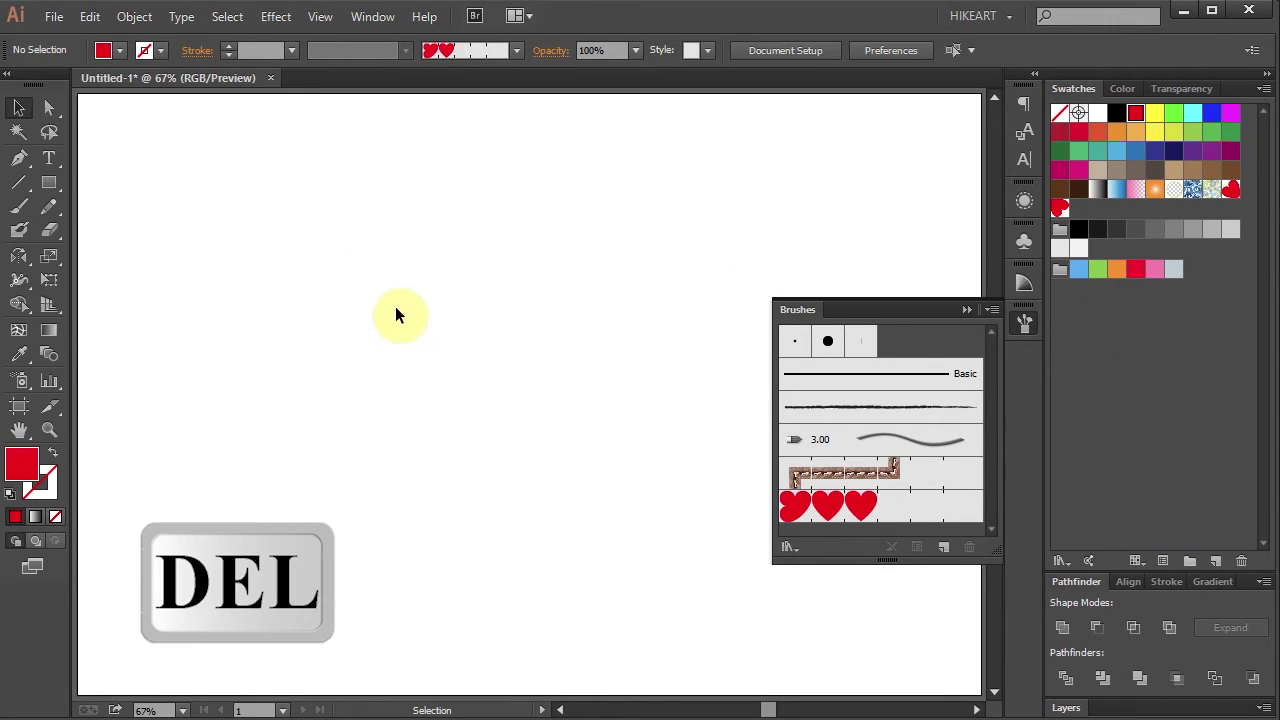
Step: Confirm the new heart swatches, including New Pattern Swatch 2, and open Pattern Brush 1's options
{"action": "left_click", "coordinate": [1231, 192]}
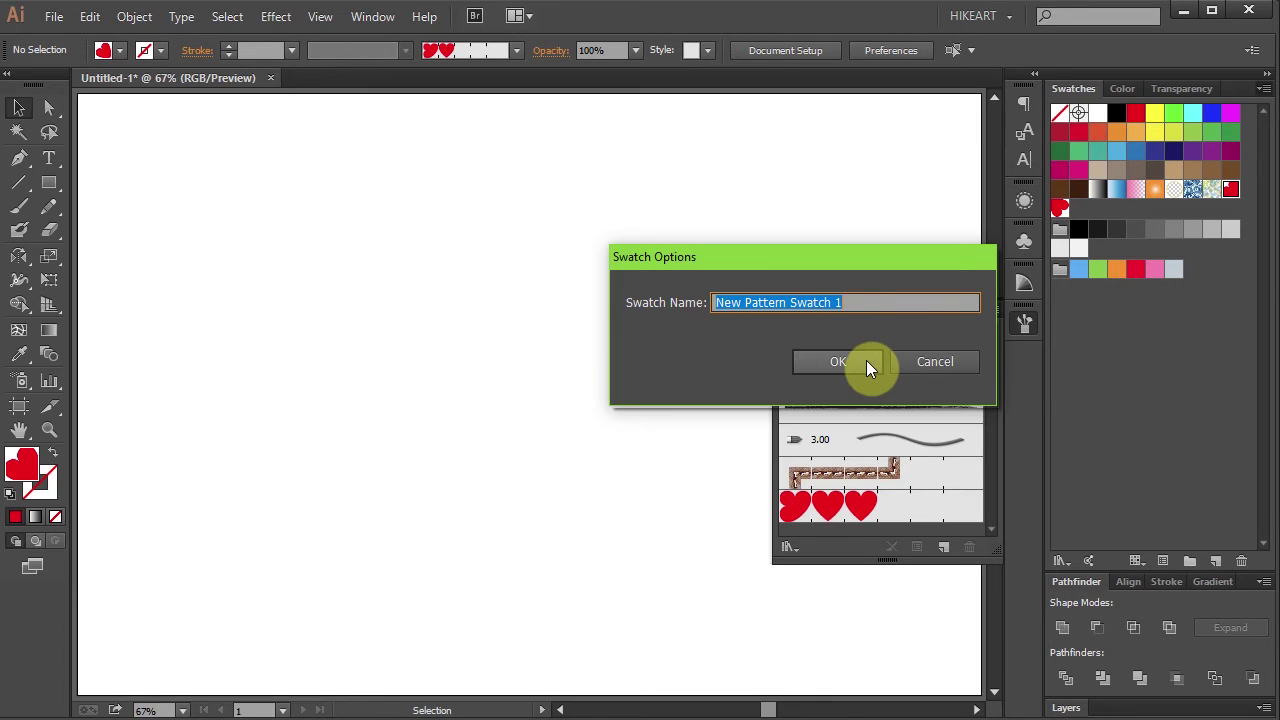
{"action": "left_click", "coordinate": [838, 361]}
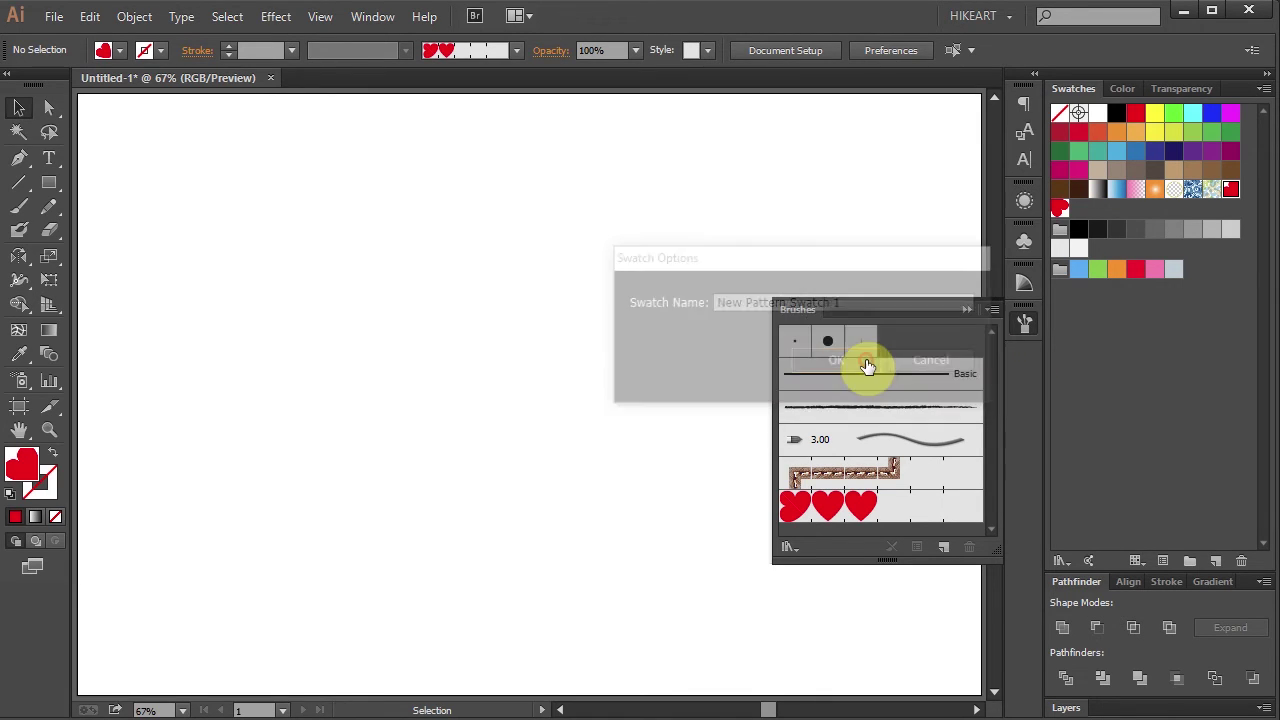
{"action": "left_click", "coordinate": [1060, 210]}
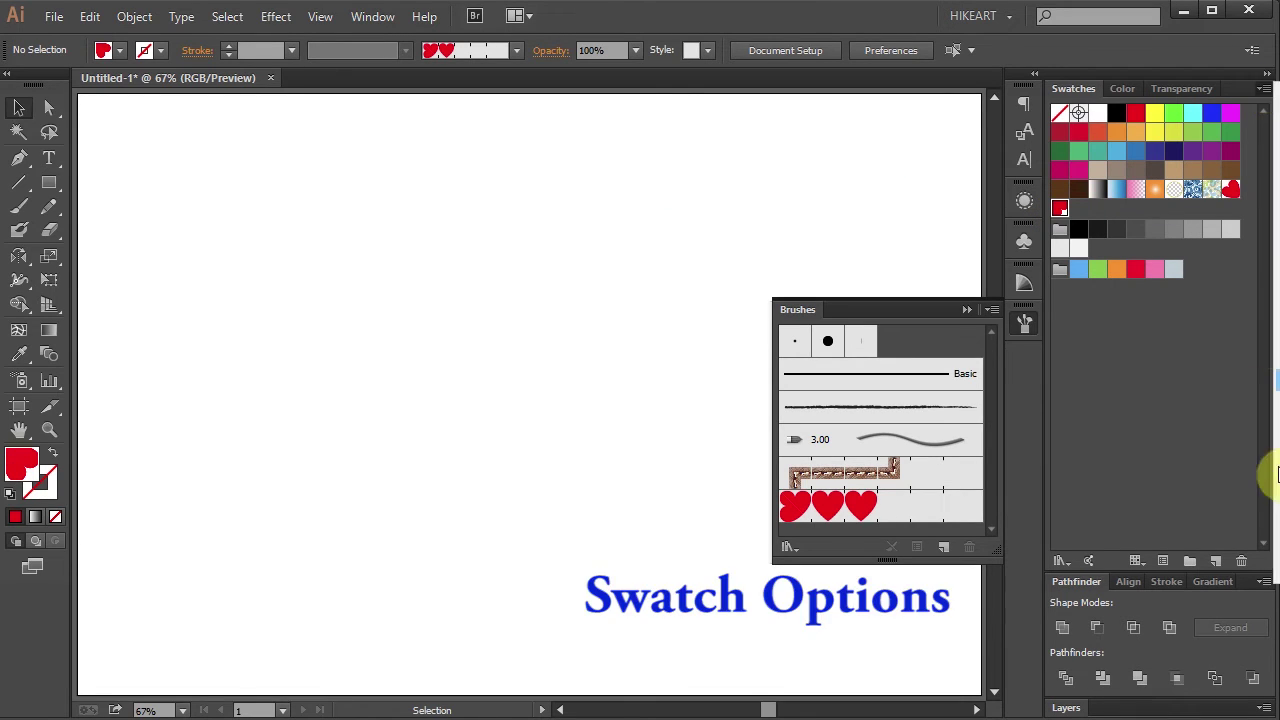
{"action": "double_click", "coordinate": [1060, 210]}
{"action": "left_click", "coordinate": [853, 362]}
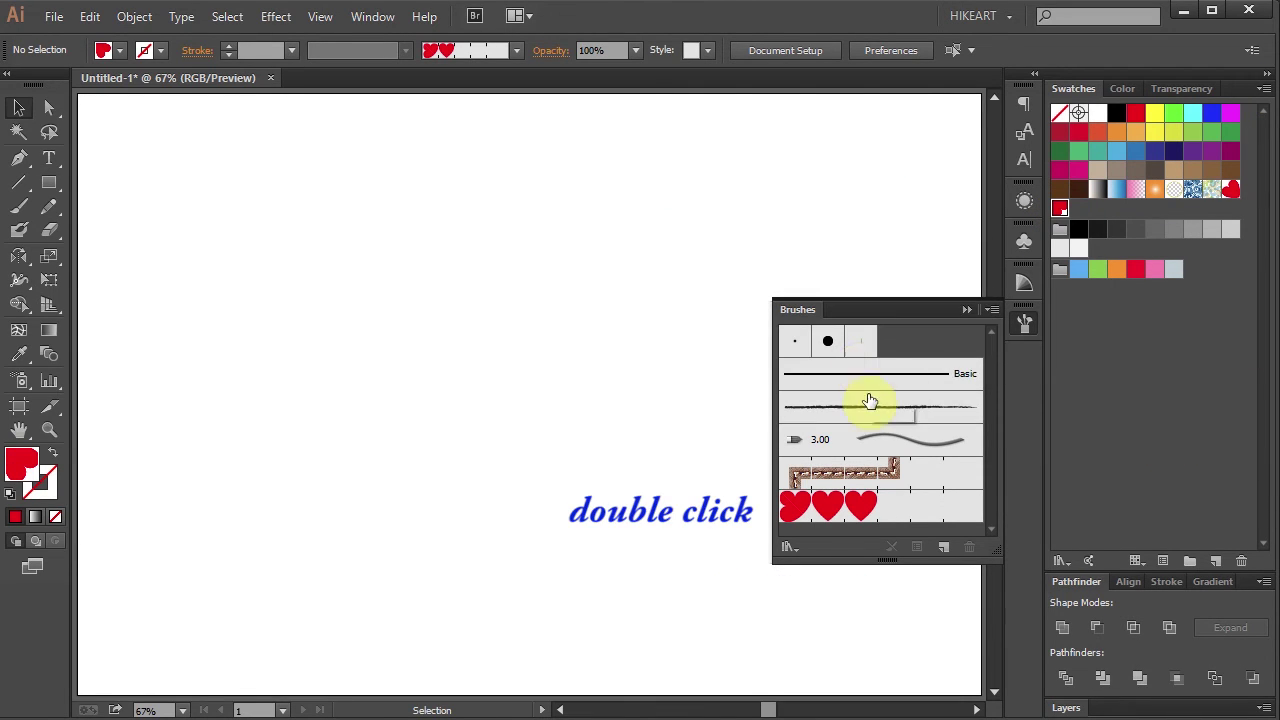
{"action": "double_click", "coordinate": [901, 507]}
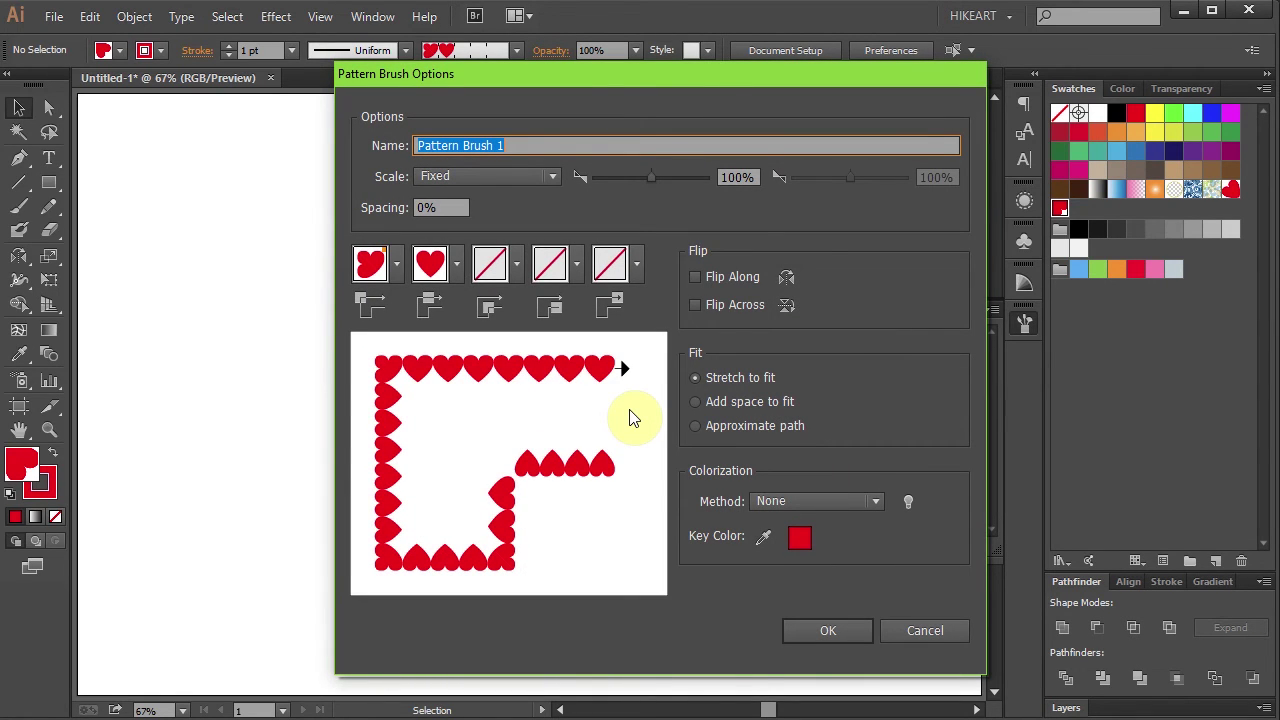
Step: Set the brush's outer corner tile to New Pattern Swatch 1
{"action": "left_click", "coordinate": [397, 263]}
{"action": "left_click_drag", "start_coordinate": [372, 341], "coordinate": [385, 435]}
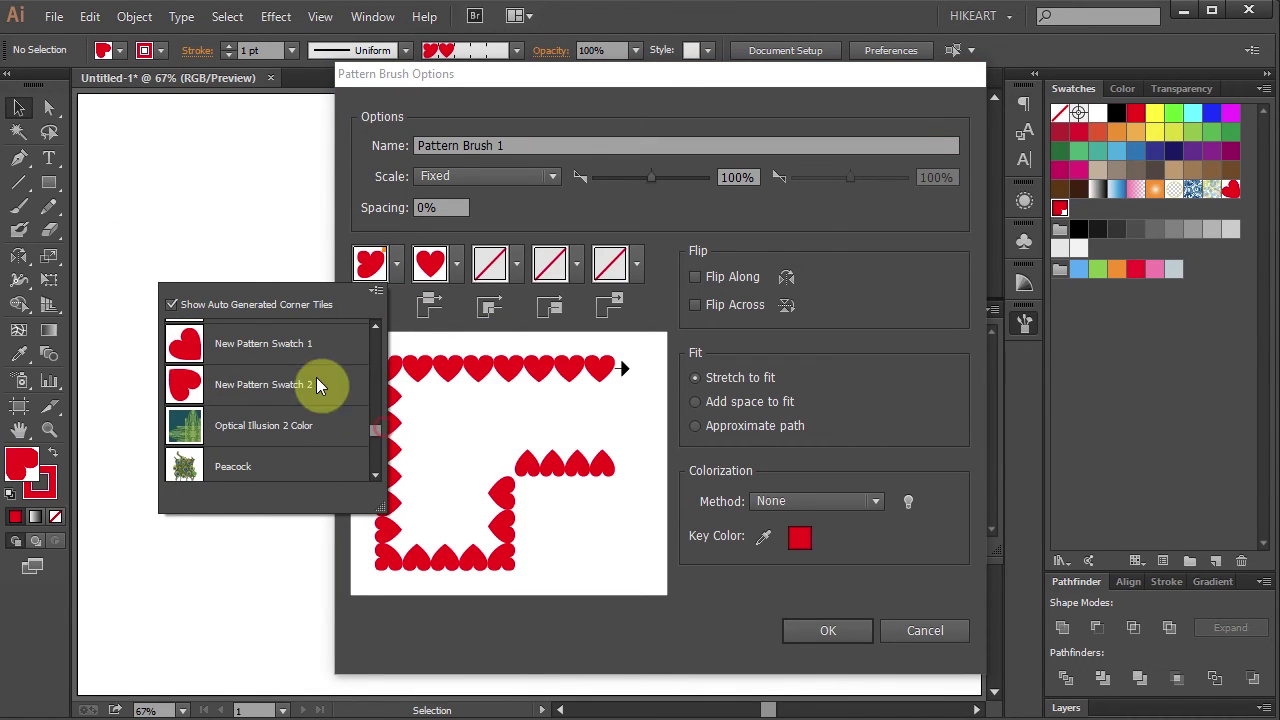
{"action": "left_click", "coordinate": [204, 345]}
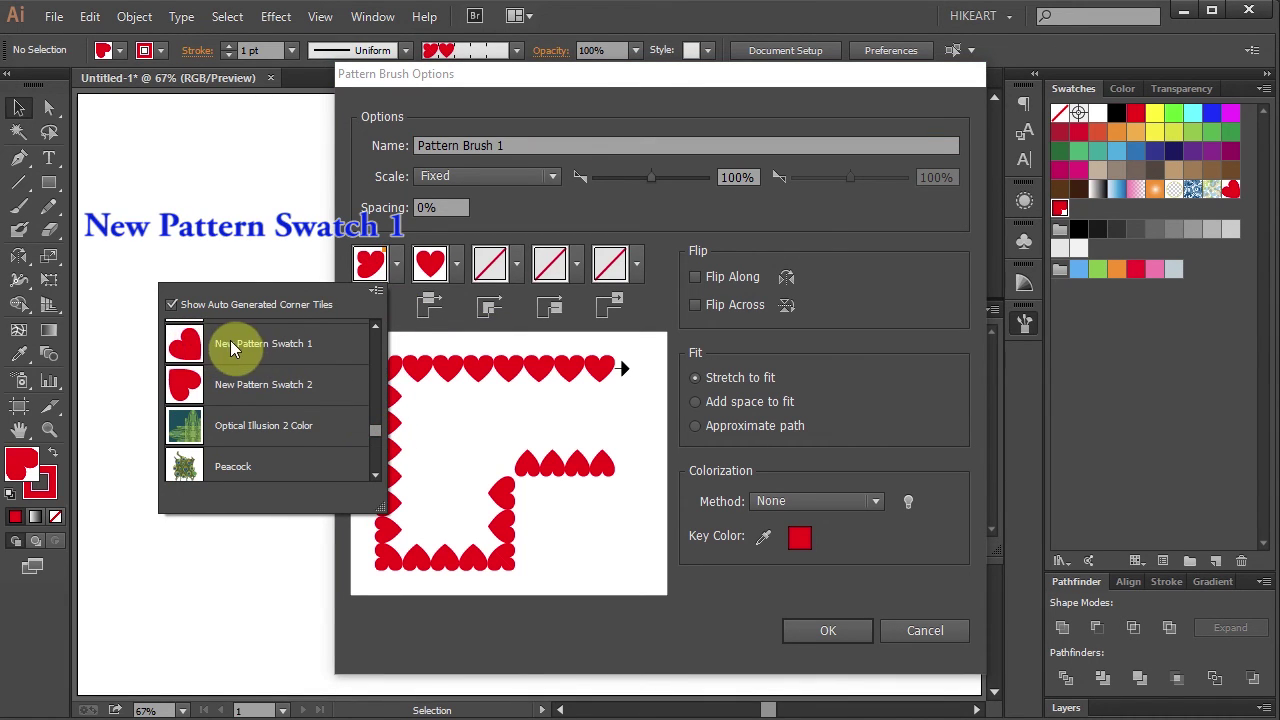
{"action": "left_click", "coordinate": [479, 557]}
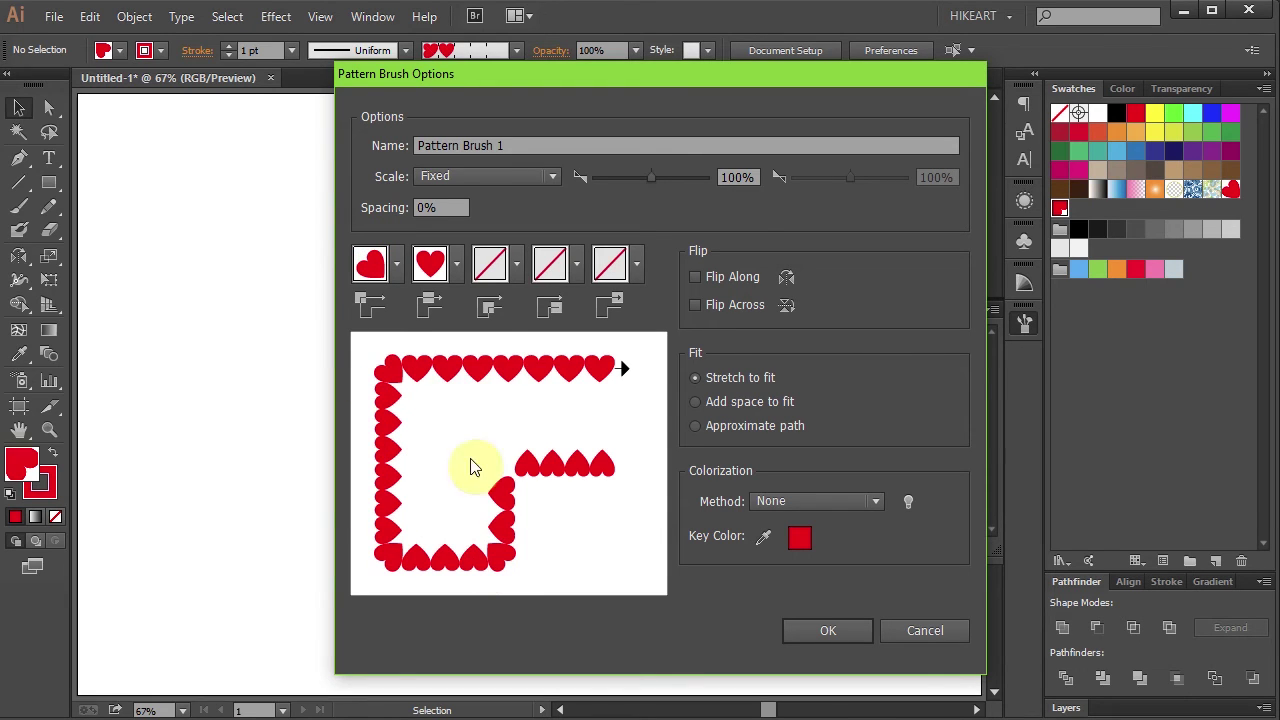
Step: Set the inner corner tile to New Pattern Swatch 2 and spacing to 20%, then confirm
{"action": "left_click", "coordinate": [516, 263]}
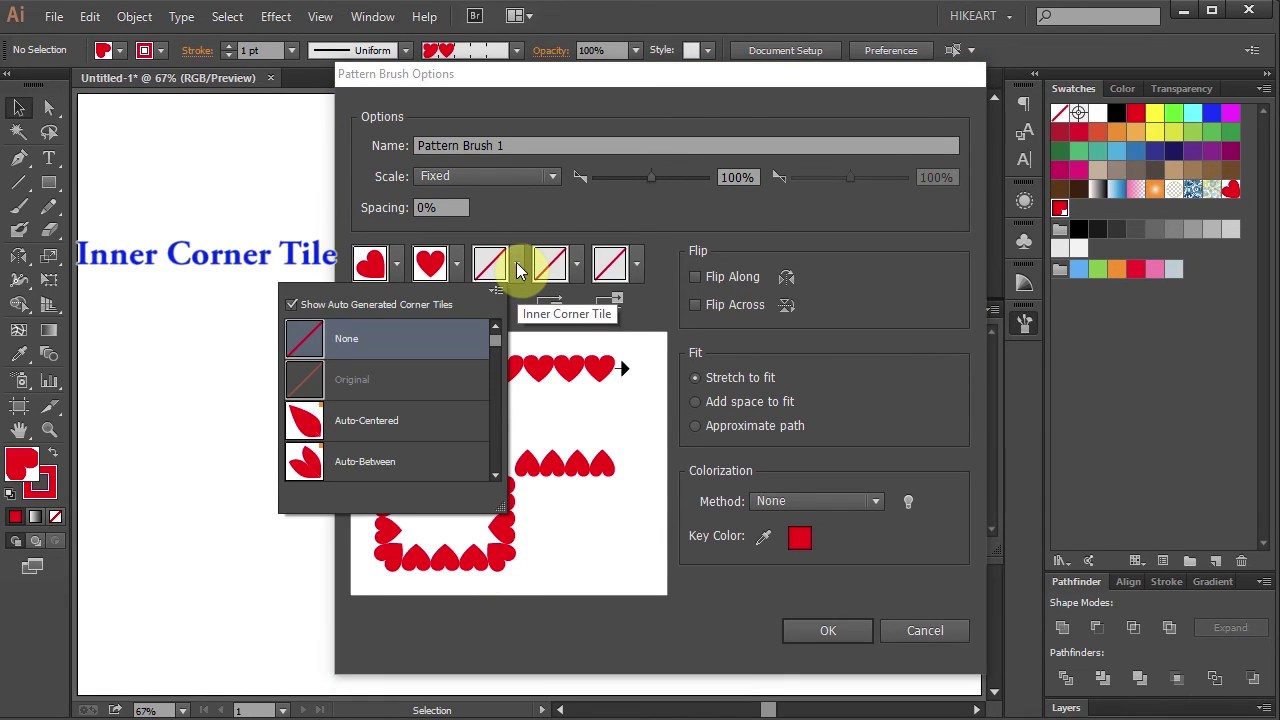
{"action": "left_click_drag", "start_coordinate": [495, 345], "coordinate": [510, 430]}
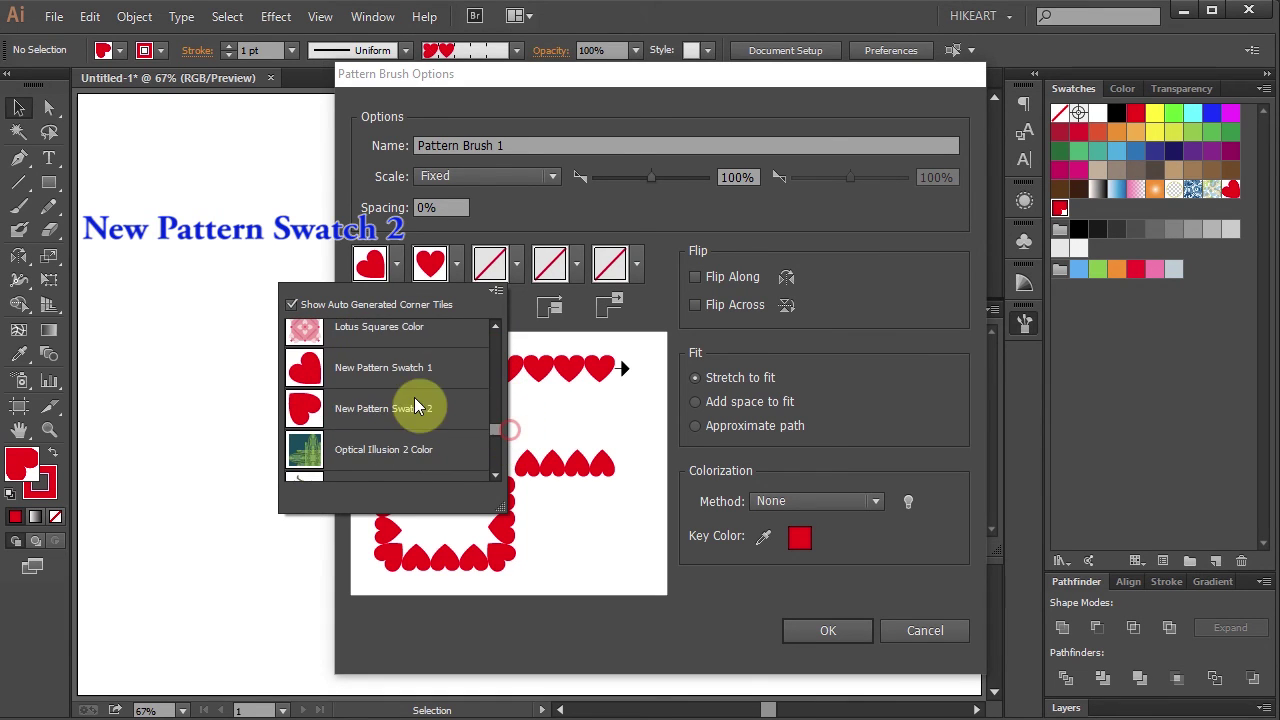
{"action": "left_click", "coordinate": [313, 406]}
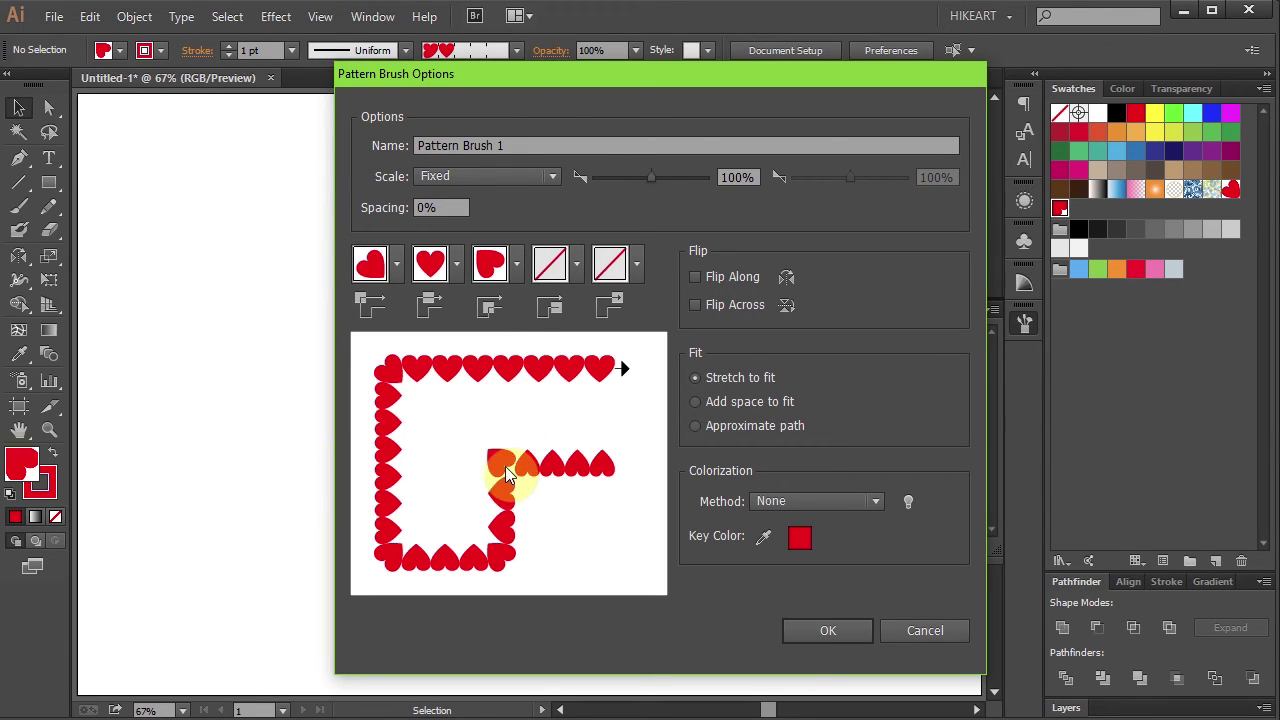
{"action": "left_click", "coordinate": [693, 306]}
{"action": "left_click", "coordinate": [693, 306]}
{"action": "left_click", "coordinate": [420, 207]}
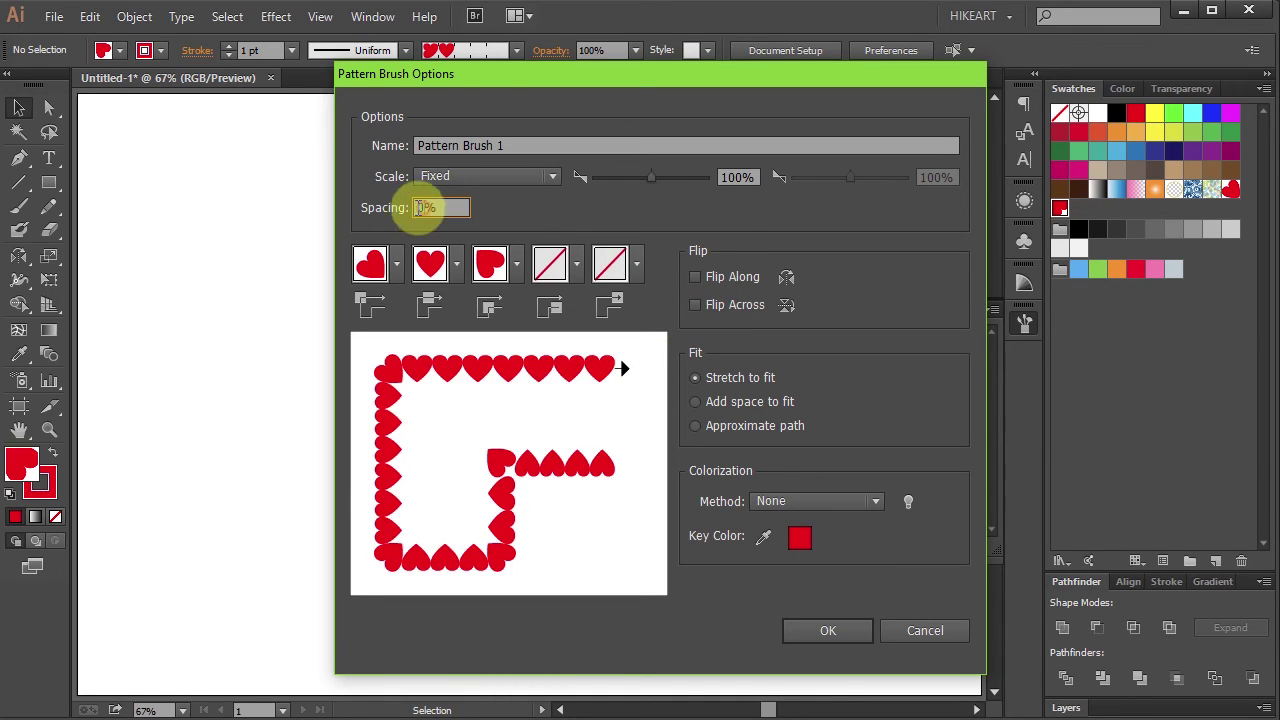
{"action": "type", "text": "20"}
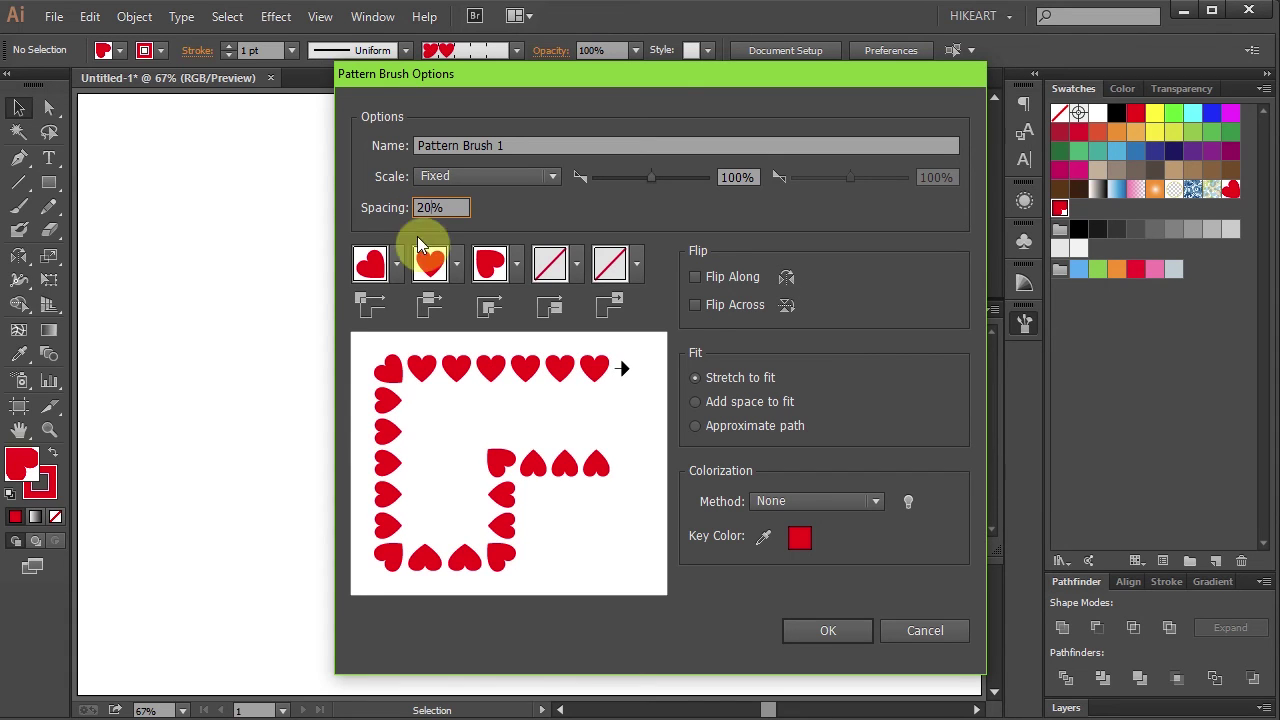
{"action": "left_click", "coordinate": [822, 501]}
{"action": "left_click", "coordinate": [811, 528]}
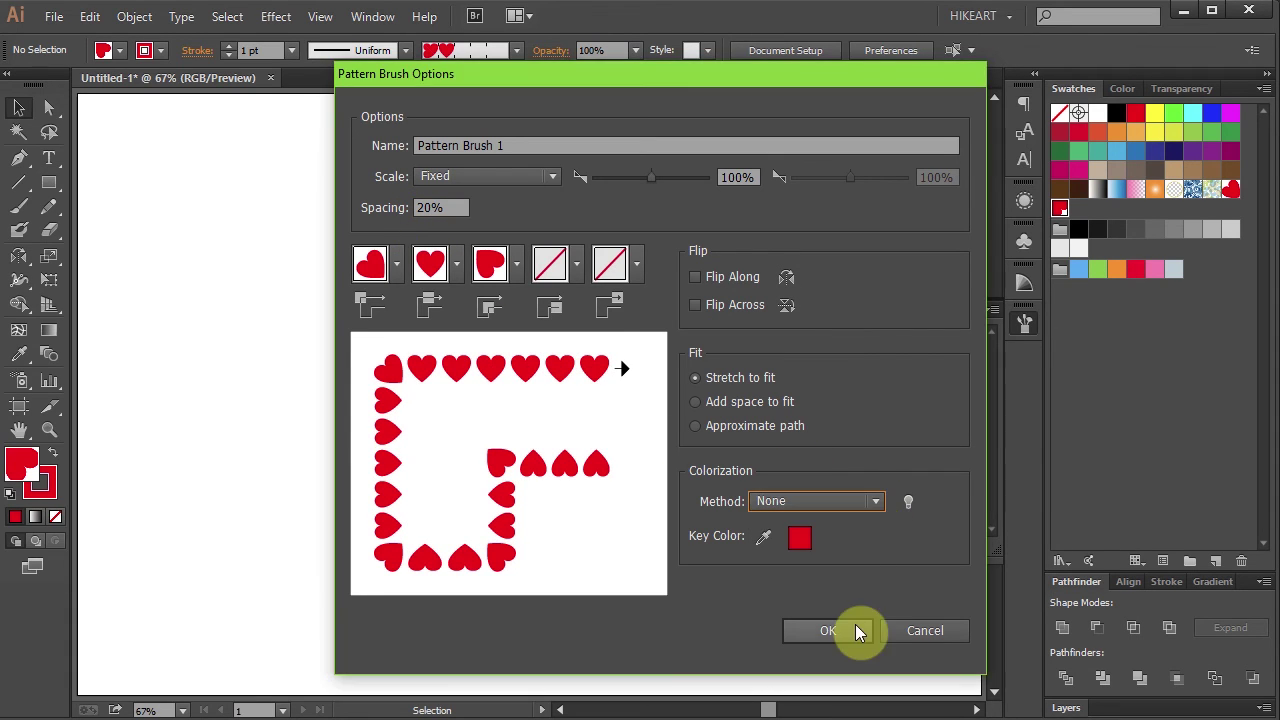
Step: Draw a large rectangle with no fill across most of the artboard
{"action": "left_click", "coordinate": [854, 631]}
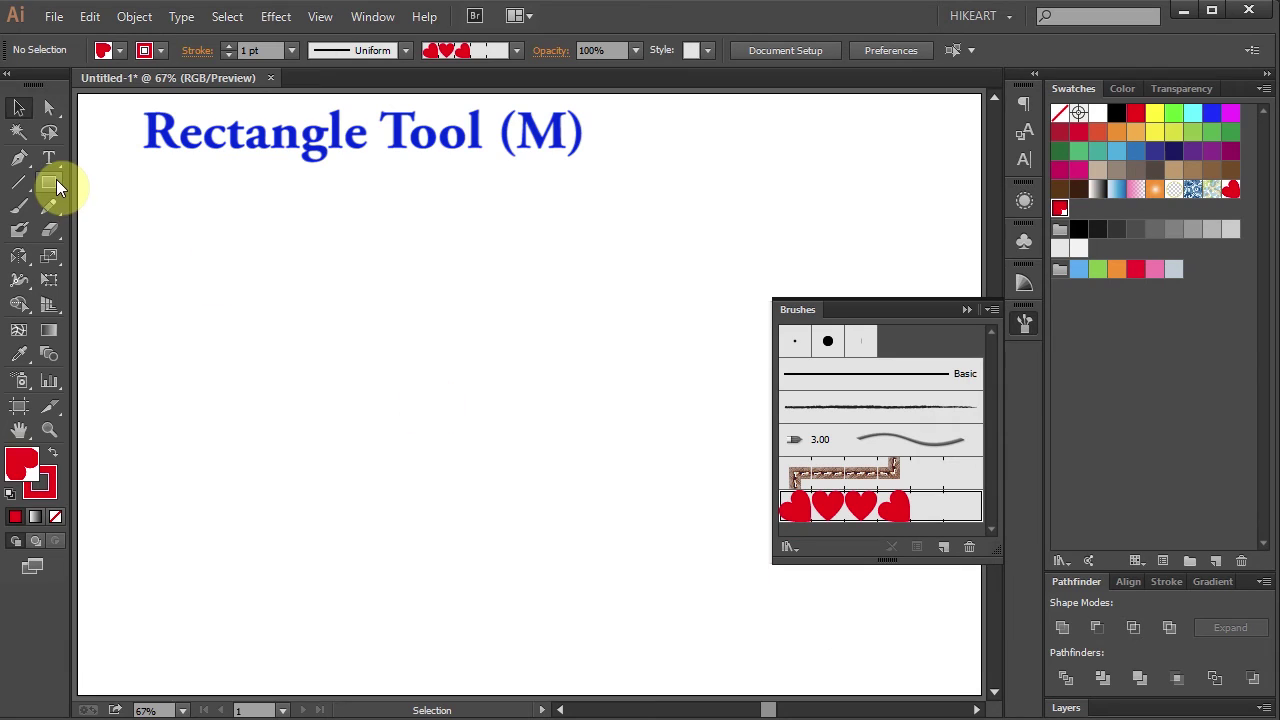
{"action": "left_click_drag", "start_coordinate": [49, 182], "coordinate": [122, 180]}
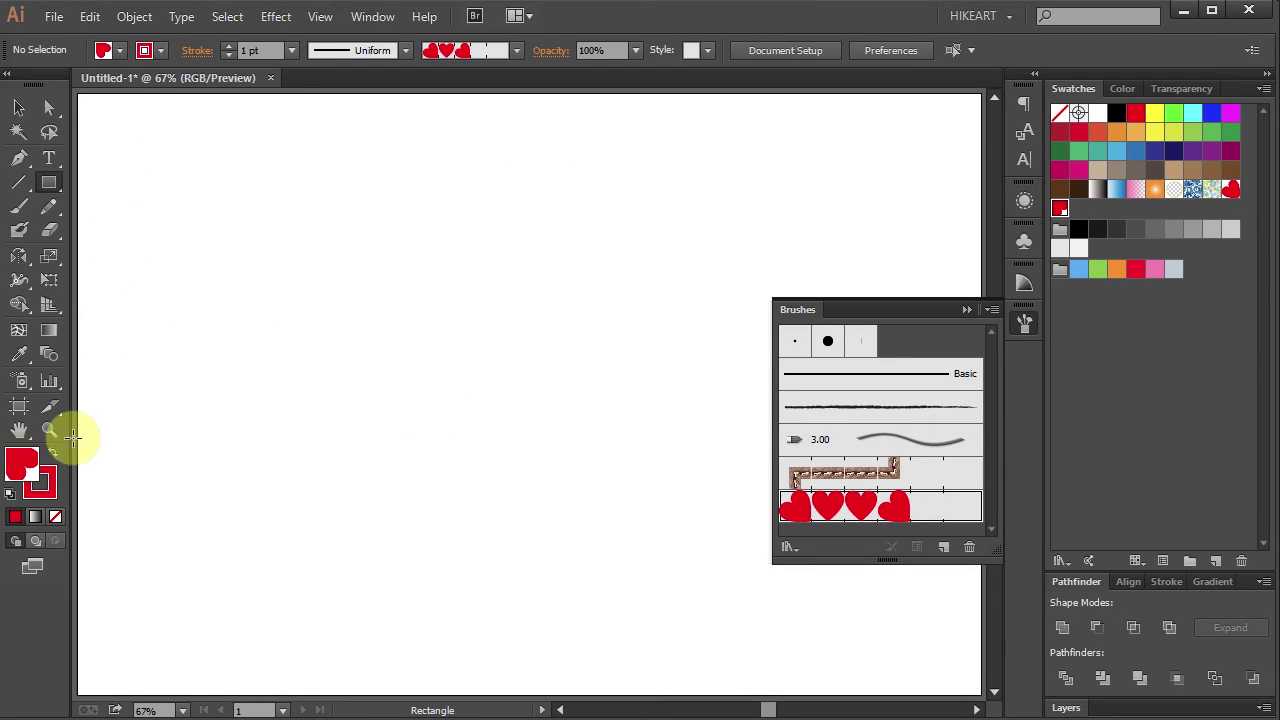
{"action": "left_click", "coordinate": [24, 465]}
{"action": "left_click", "coordinate": [57, 517]}
{"action": "left_click", "coordinate": [52, 490]}
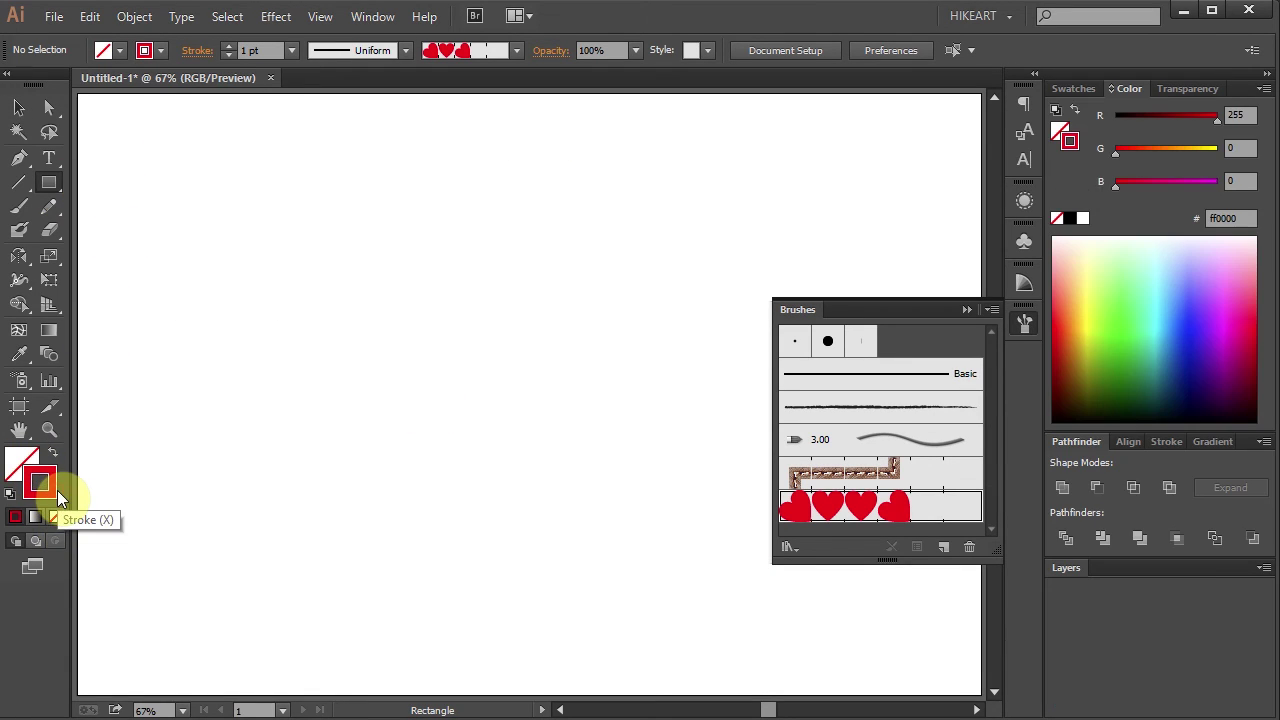
{"action": "left_click_drag", "start_coordinate": [150, 171], "coordinate": [899, 622]}
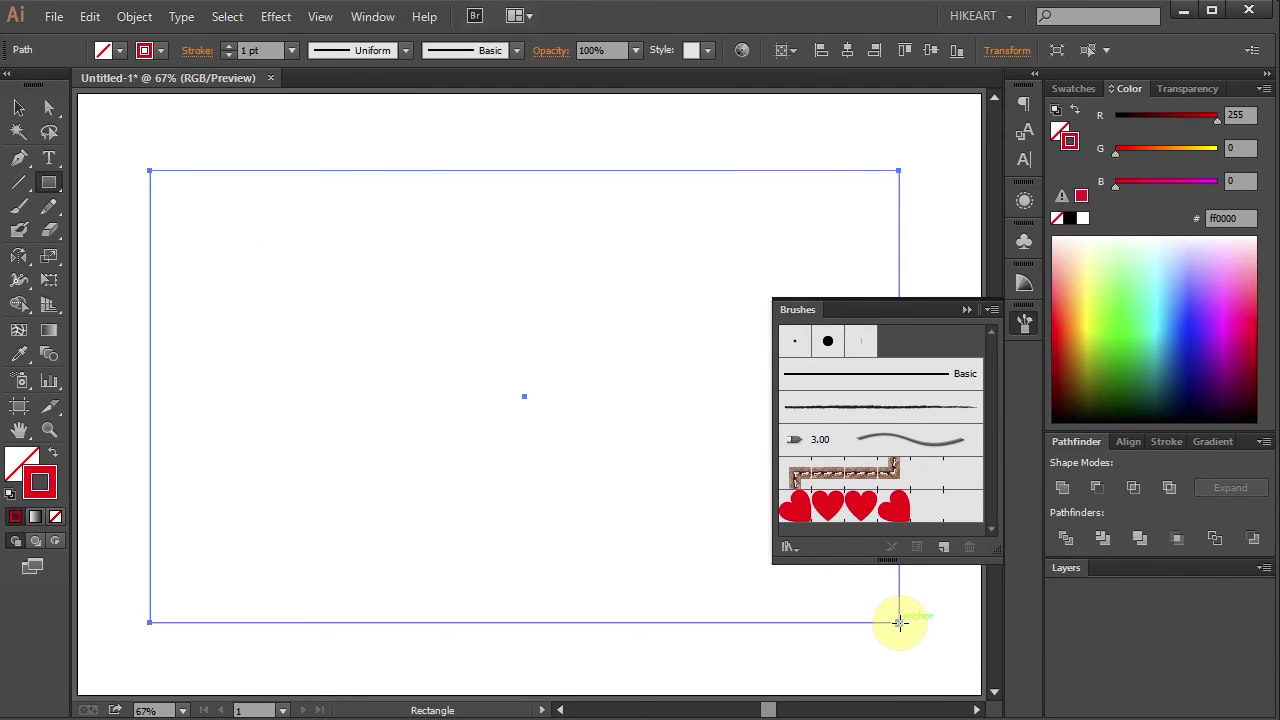
Step: Apply the heart pattern brush to the rectangle with a 1 pt stroke weight
{"action": "left_click", "coordinate": [907, 509]}
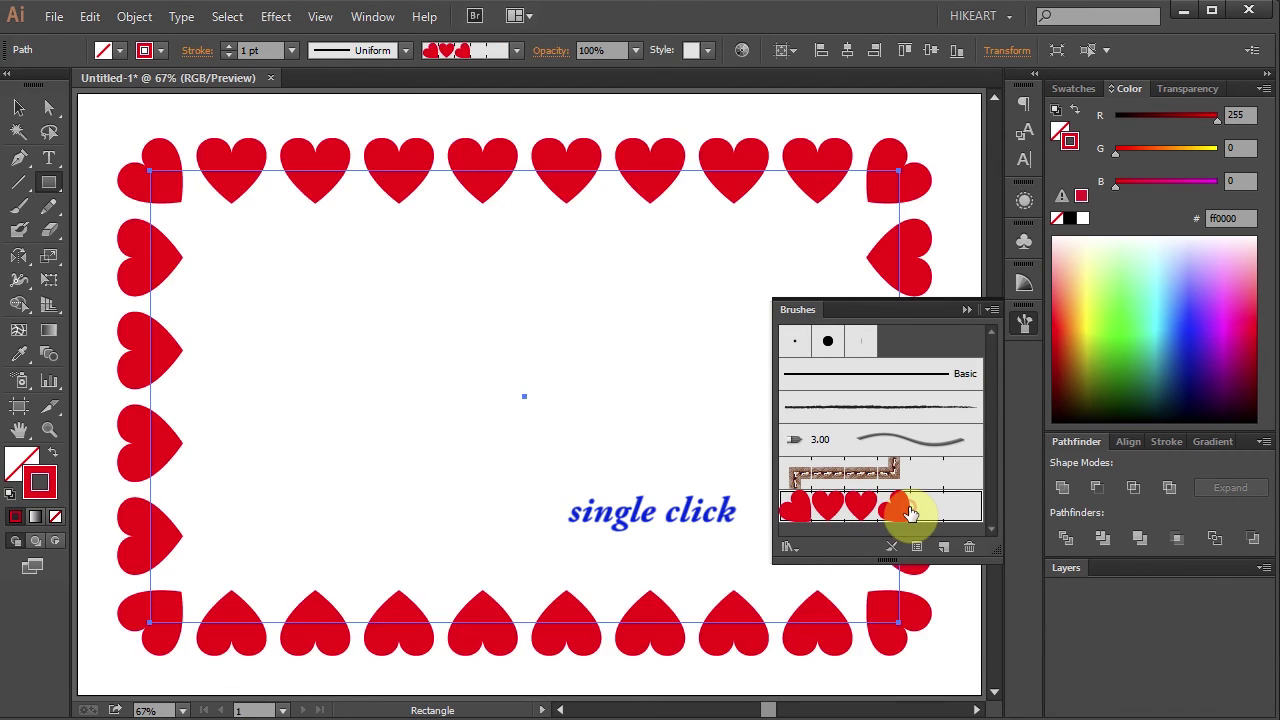
{"action": "left_click", "coordinate": [967, 310]}
{"action": "left_click", "coordinate": [1166, 442]}
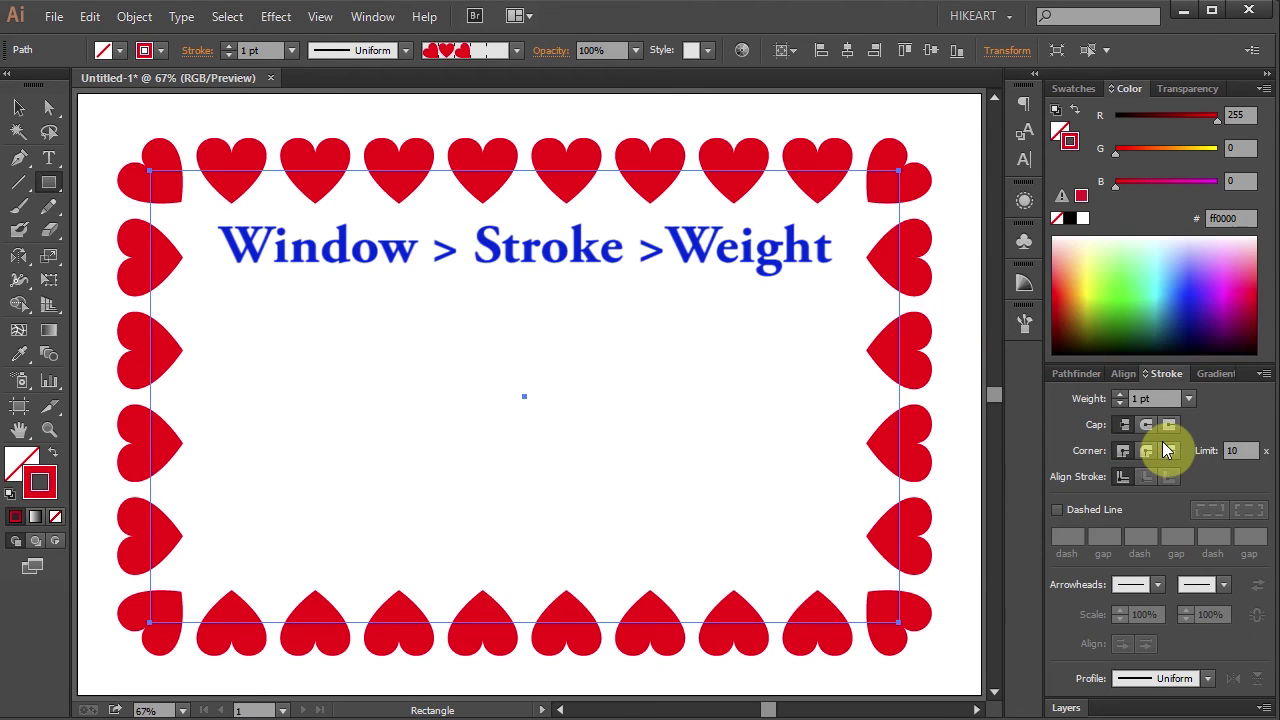
{"action": "left_click", "coordinate": [1186, 398]}
{"action": "left_click", "coordinate": [1217, 455]}
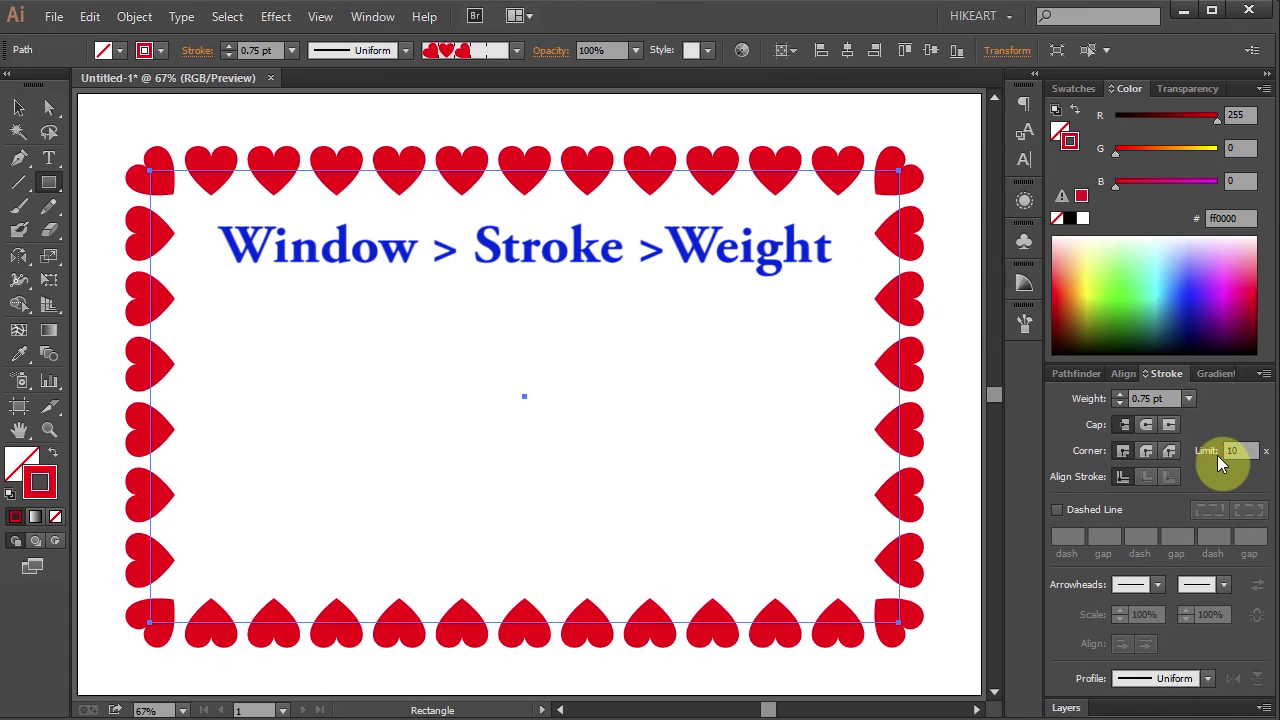
{"action": "left_click", "coordinate": [1188, 398]}
{"action": "left_click", "coordinate": [1220, 468]}
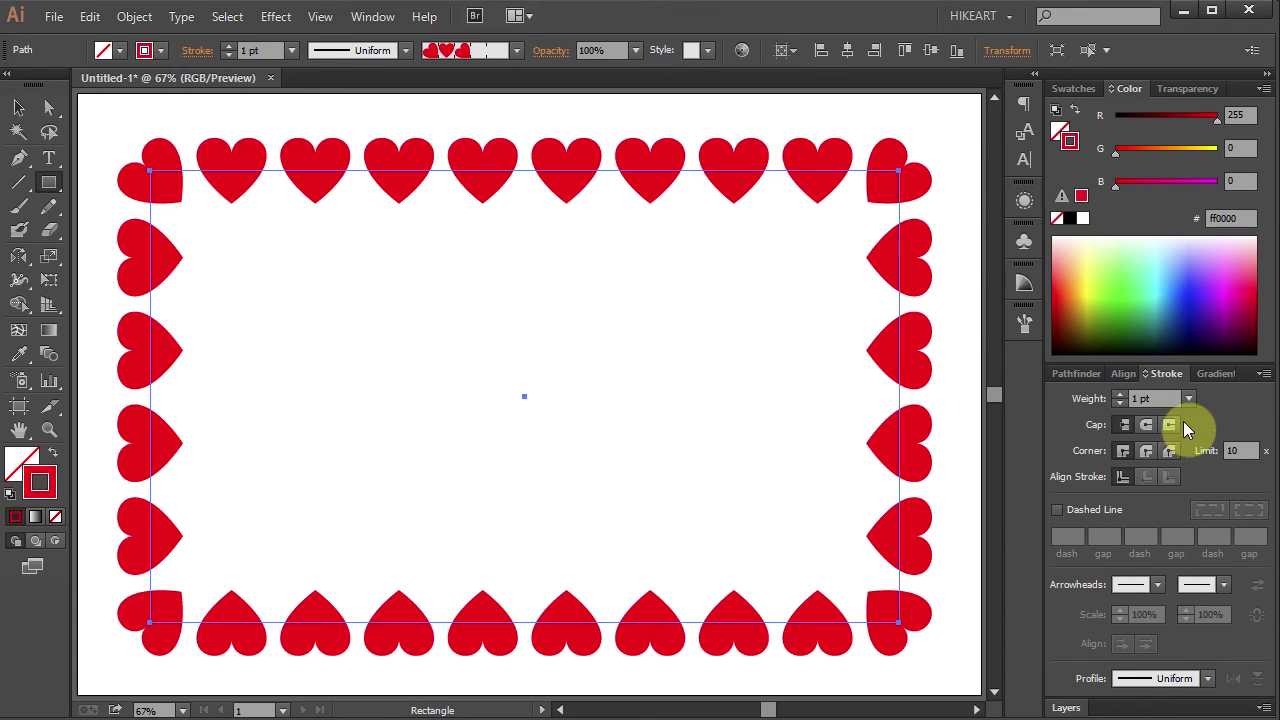
Step: Centre the heart frame horizontally and vertically on the artboard, then deselect it
{"action": "left_click", "coordinate": [1122, 377]}
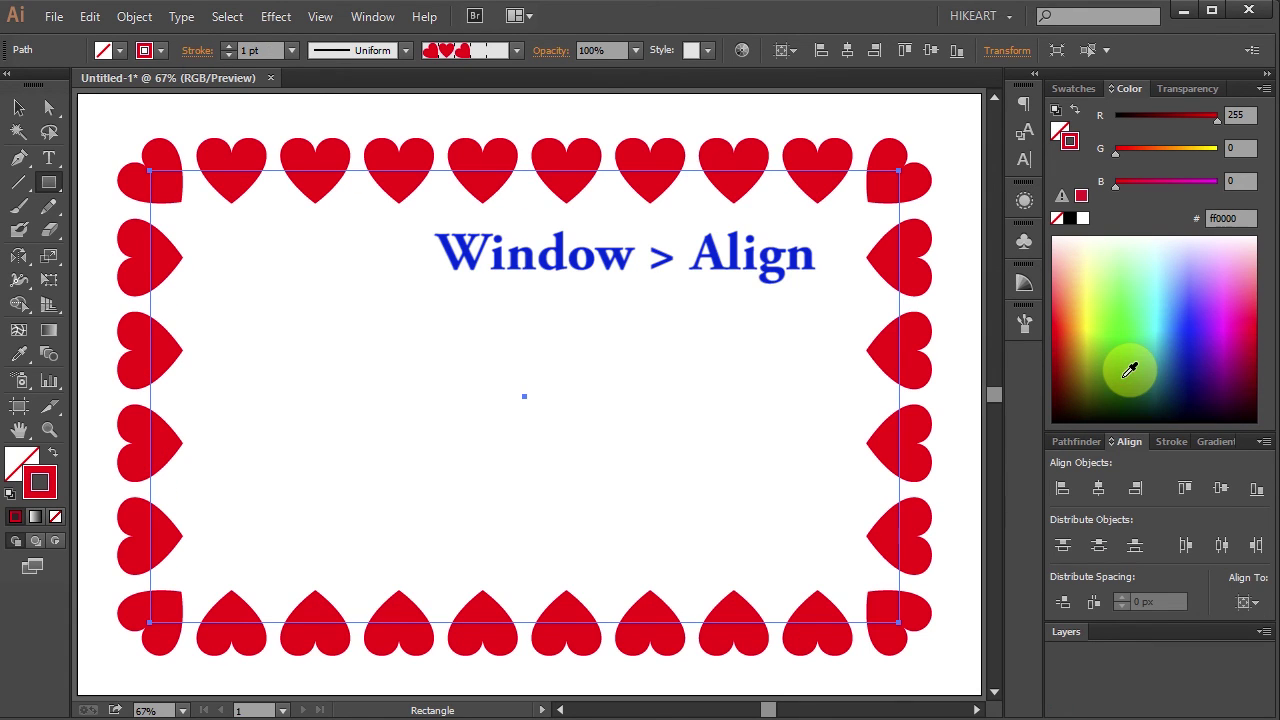
{"action": "left_click", "coordinate": [1101, 488]}
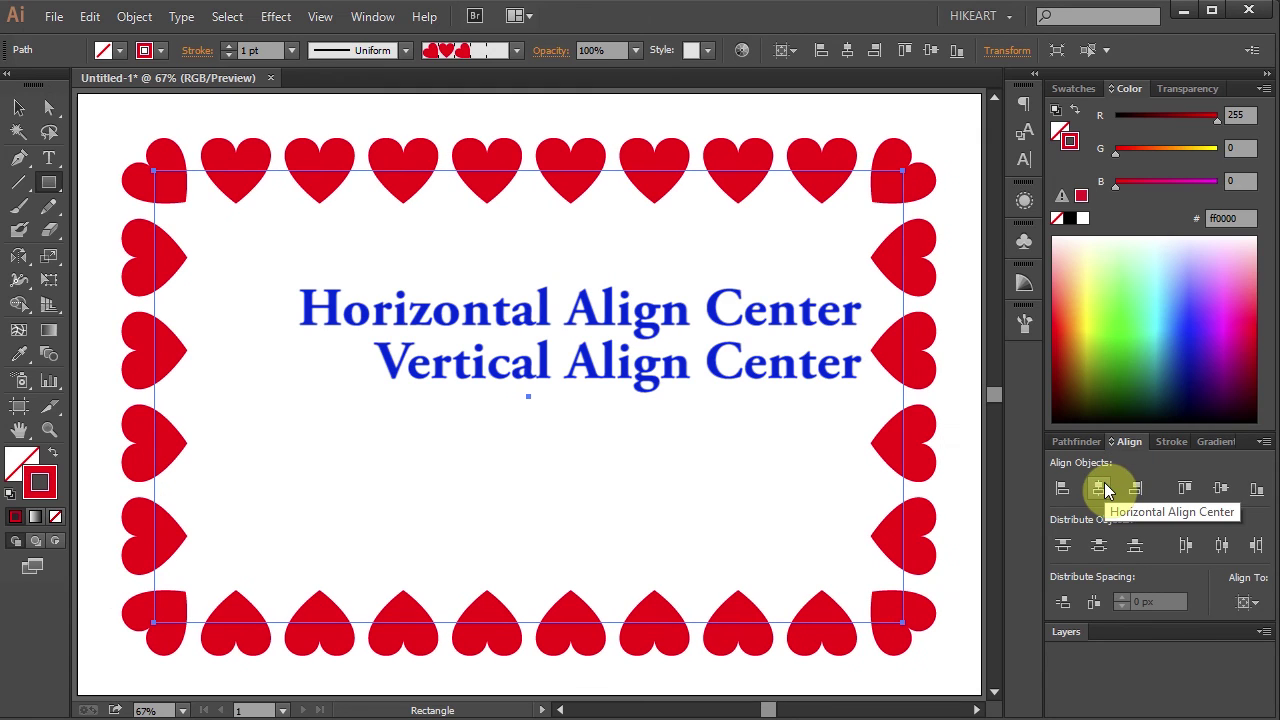
{"action": "left_click", "coordinate": [1220, 489]}
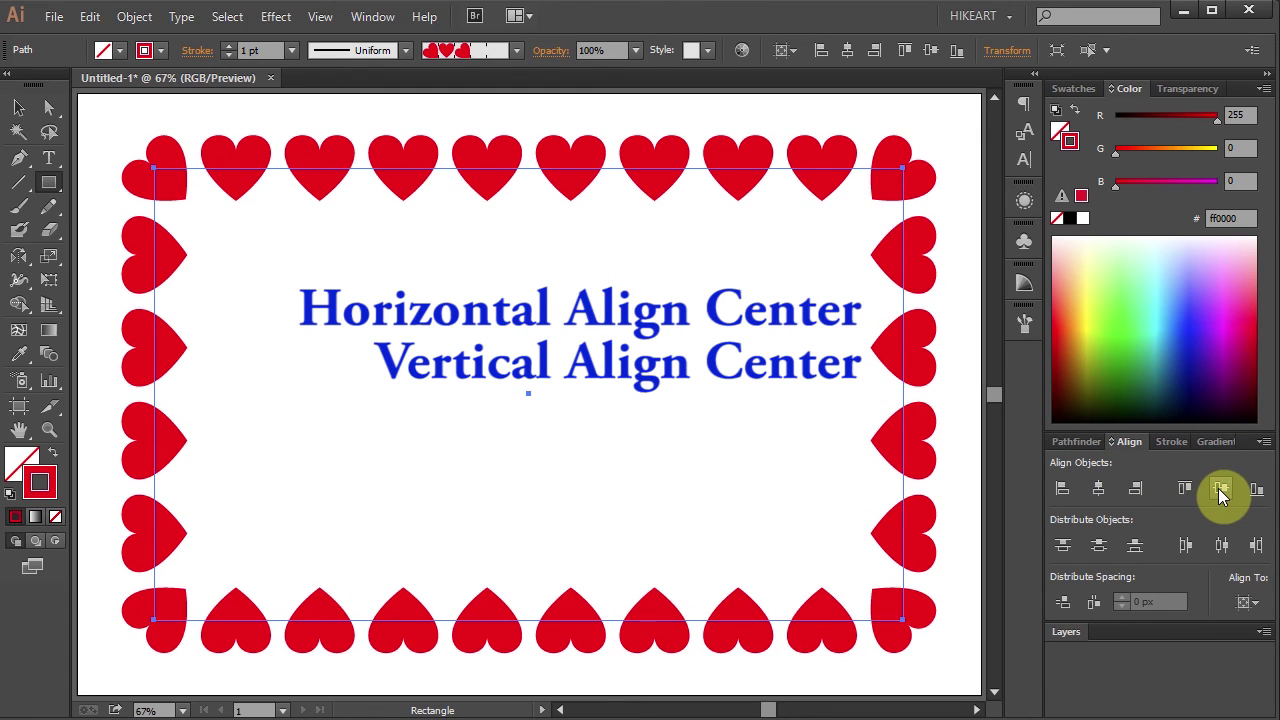
{"action": "key", "text": "ctrl+shift+a"}
{"action": "left_click", "coordinate": [1064, 631]}
Step: Type LOVE inside the frame, convert it to outlines, and swap its fill and stroke
{"action": "left_click", "coordinate": [1215, 707]}
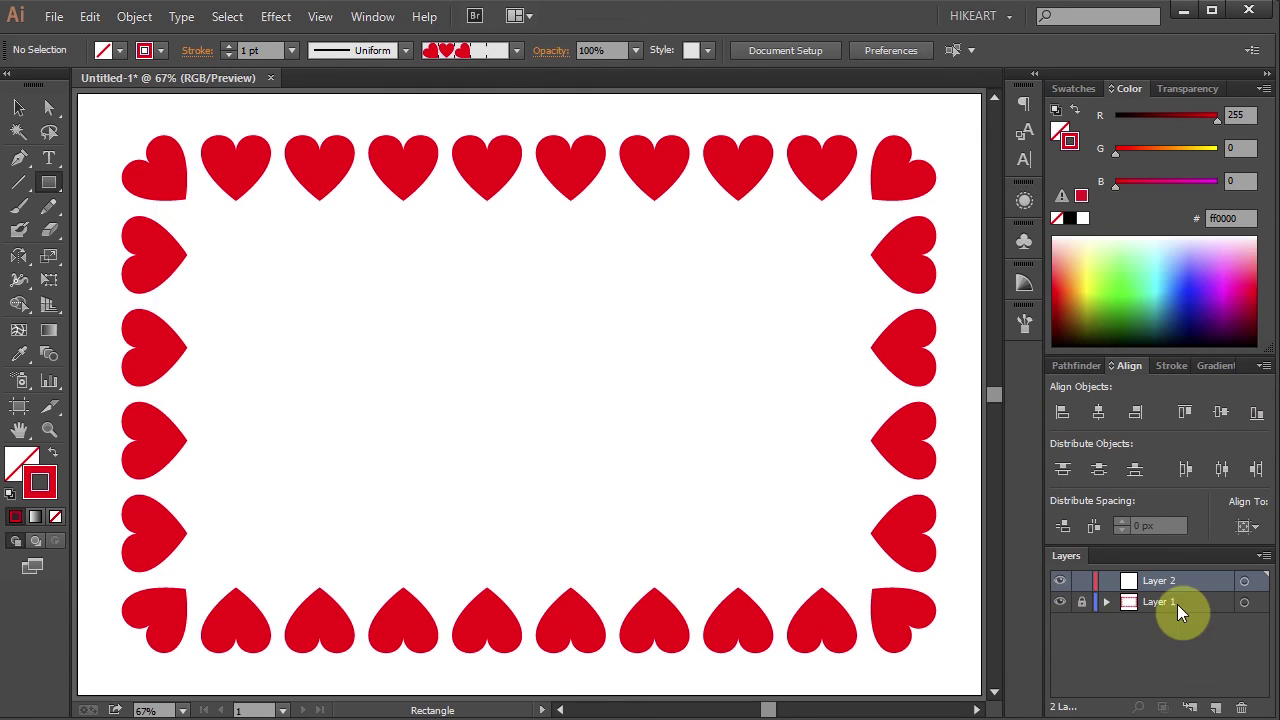
{"action": "left_click", "coordinate": [48, 158]}
{"action": "left_click", "coordinate": [251, 294]}
{"action": "type", "text": "LOVE"}
{"action": "key", "text": "ctrl+shift+period"}
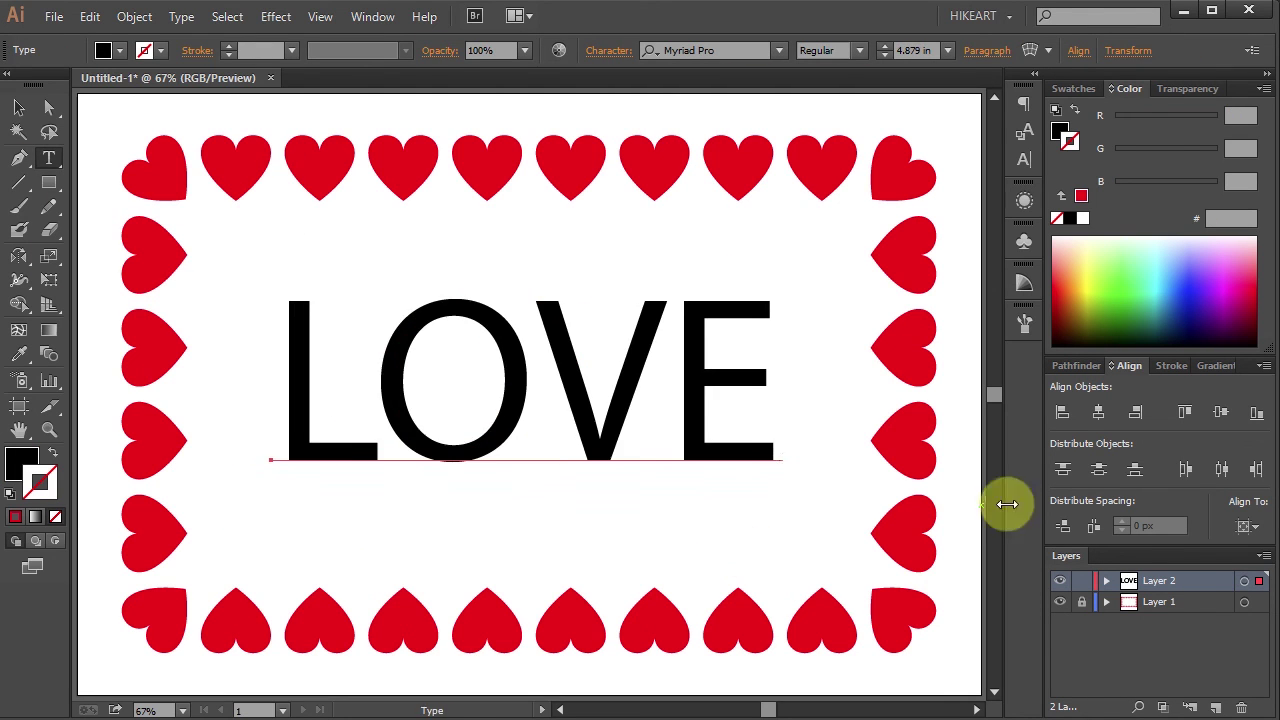
{"action": "key", "text": "Escape"}
{"action": "key", "text": "ctrl+shift+o"}
{"action": "left_click", "coordinate": [53, 452]}
Step: Reshape the E and V letter outlines with Direct Selection
{"action": "left_click", "coordinate": [49, 107]}
{"action": "left_click", "coordinate": [378, 460]}
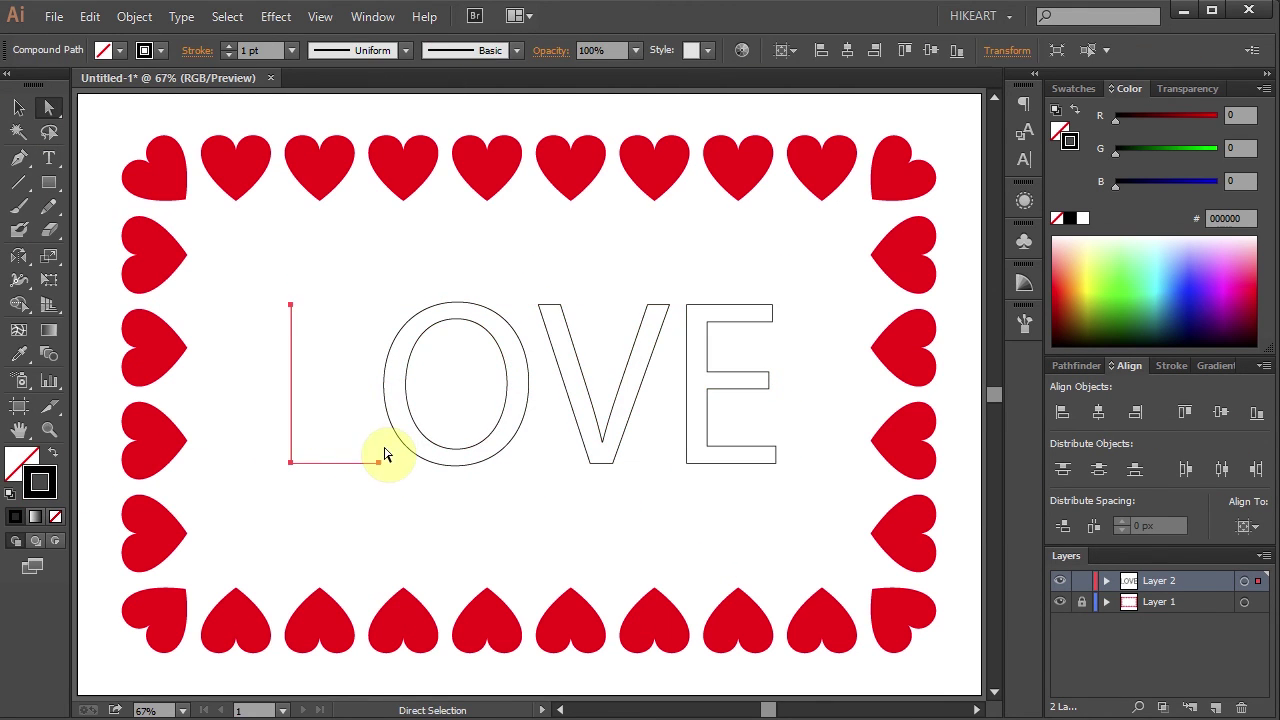
{"action": "left_click_drag", "start_coordinate": [802, 461], "coordinate": [700, 390]}
{"action": "left_click", "coordinate": [620, 471]}
Step: Trace the LOVE outlines with the heart brush at 0.25 pt and adjust the V's bottom point
{"action": "key", "text": "ctrl+a"}
{"action": "left_click", "coordinate": [909, 514]}
{"action": "left_click", "coordinate": [1089, 491]}
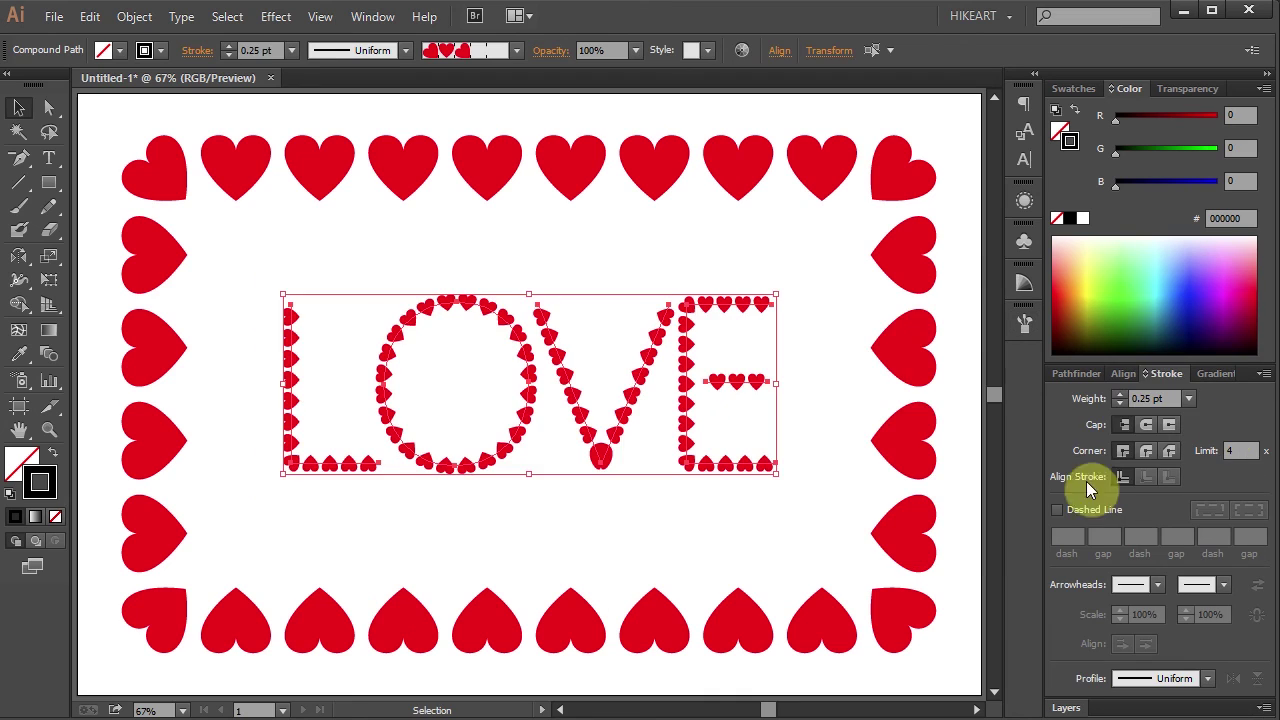
{"action": "key", "text": "ctrl+shift+a"}
{"action": "key", "text": "shift+c"}
{"action": "left_click", "coordinate": [600, 458]}
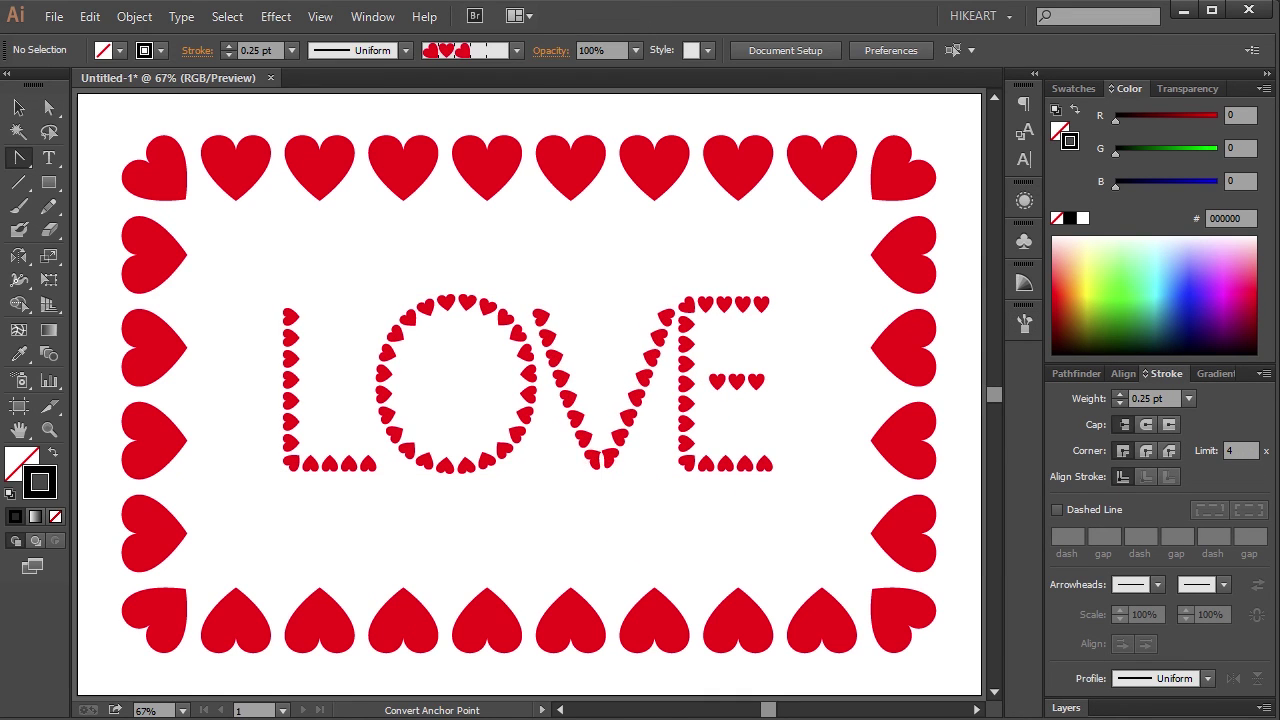